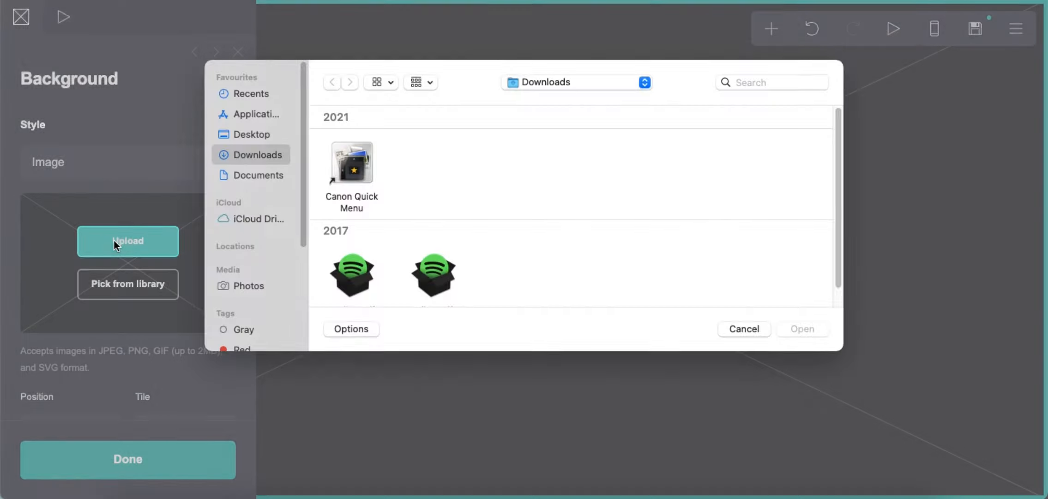
# - Upload the pink lace-and-bow border image as the page background and accept it uncropped
pyautogui.click(762, 169)
pyautogui.doubleClick(761, 167)
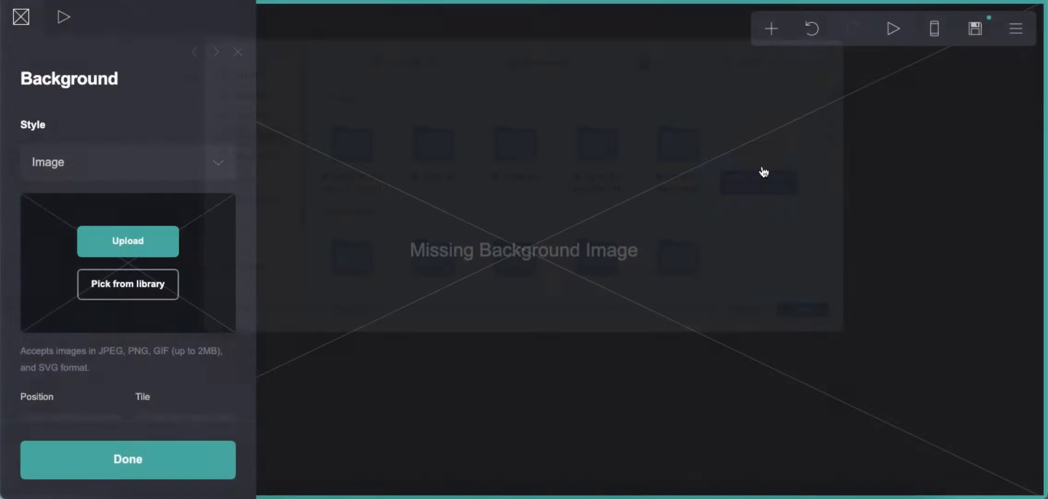
pyautogui.click(26, 23)
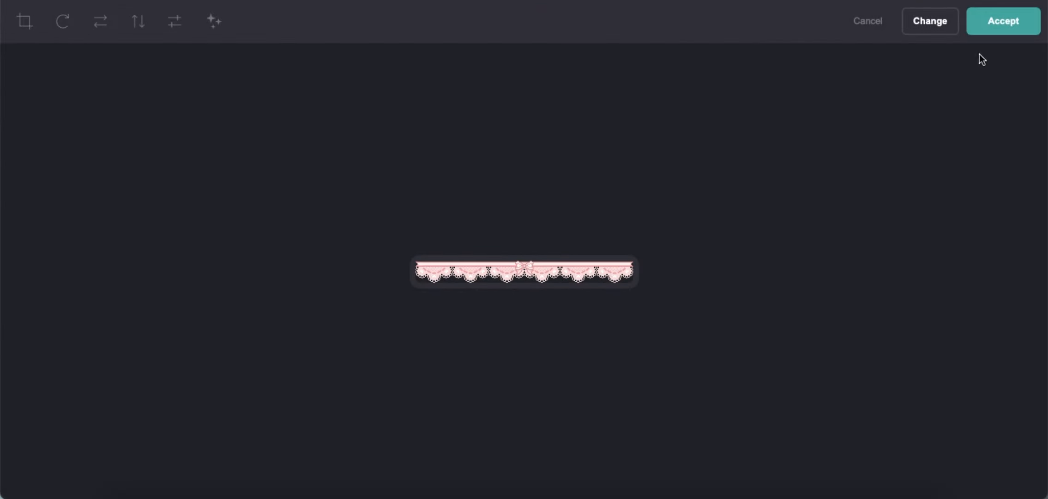
pyautogui.click(1002, 21)
# - Set the background image's position to Top, its tiling to Horizontally and its size to Custom
pyautogui.scroll(-5, 106, 175)
pyautogui.click(80, 148)
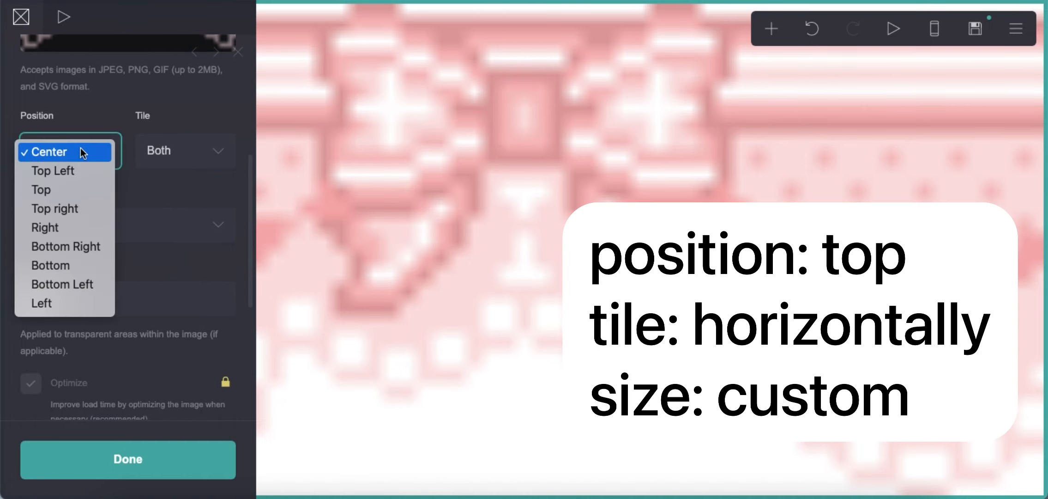
pyautogui.click(70, 189)
pyautogui.click(178, 151)
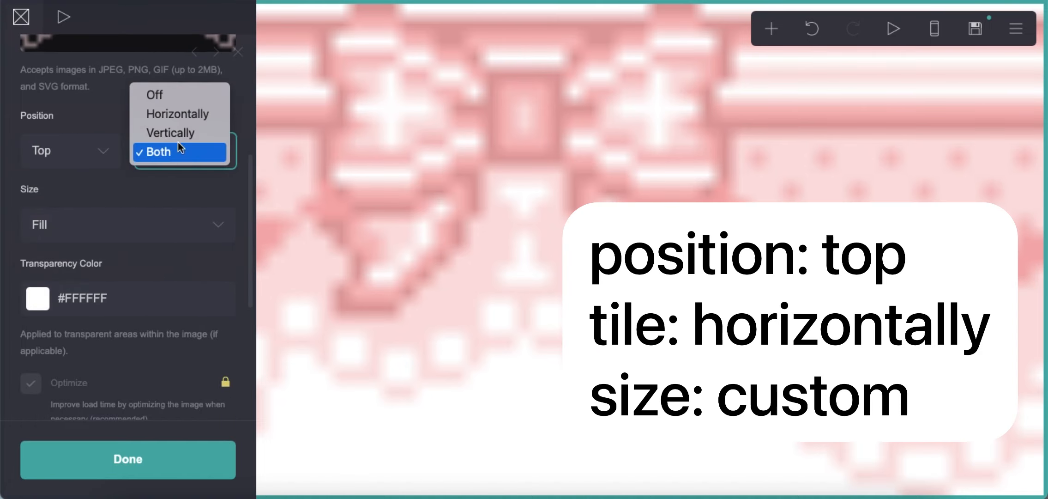
pyautogui.click(185, 116)
pyautogui.click(88, 229)
pyautogui.click(70, 300)
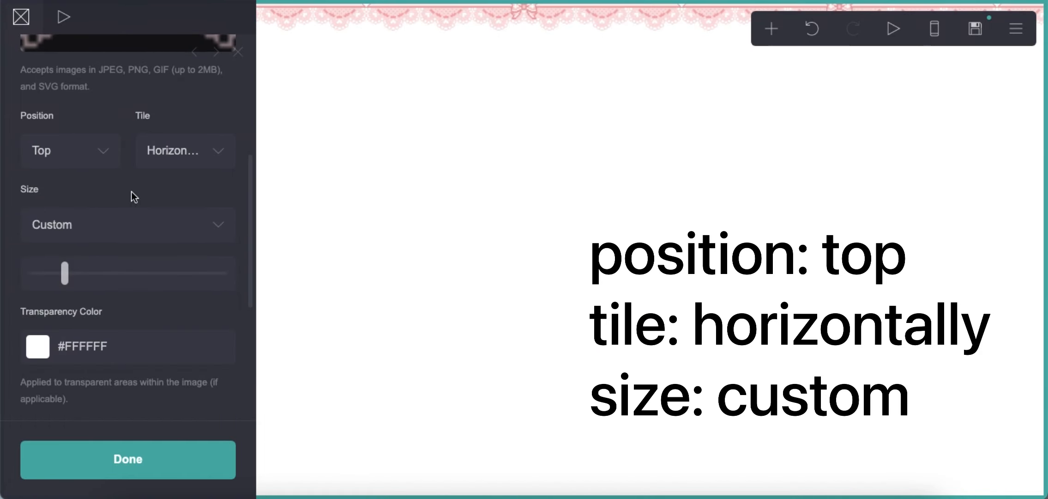
pyautogui.click(437, 218)
# - Add a text element to the page reading "name"
pyautogui.click(771, 29)
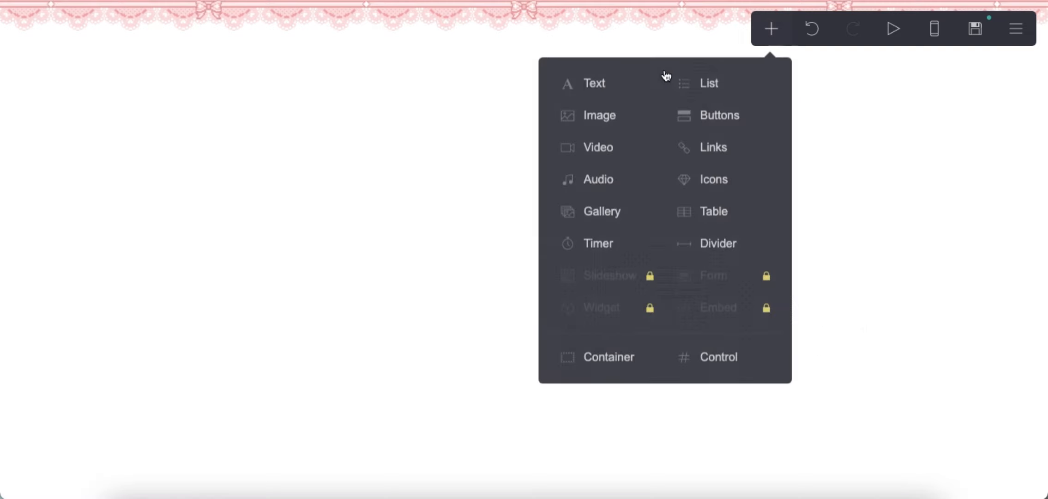
pyautogui.click(617, 86)
pyautogui.moveTo(77, 89); pyautogui.dragTo(2, 90)
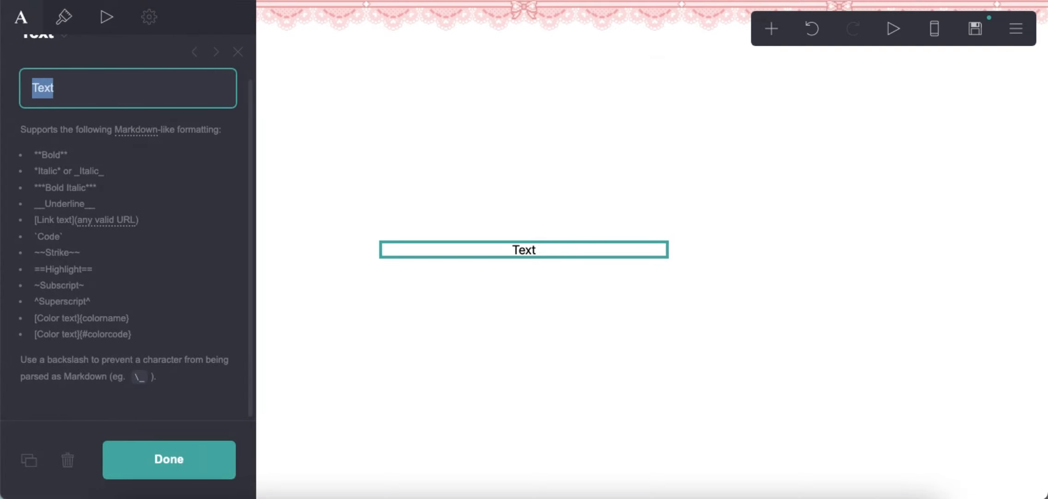
pyautogui.write('name')
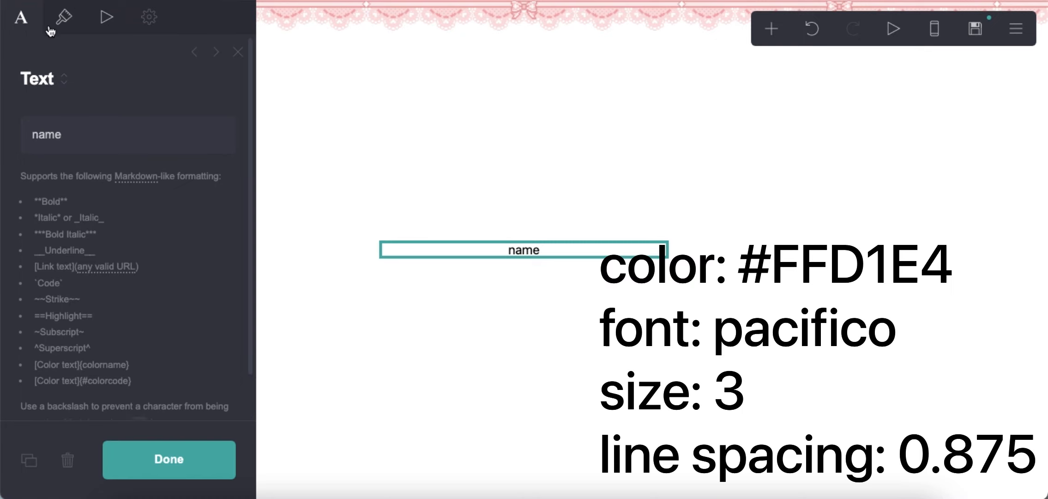
# - Give the "name" text the color #FFD1E4 and the Pacifico font
pyautogui.click(54, 26)
pyautogui.doubleClick(134, 181)
pyautogui.write('FFD1E4')
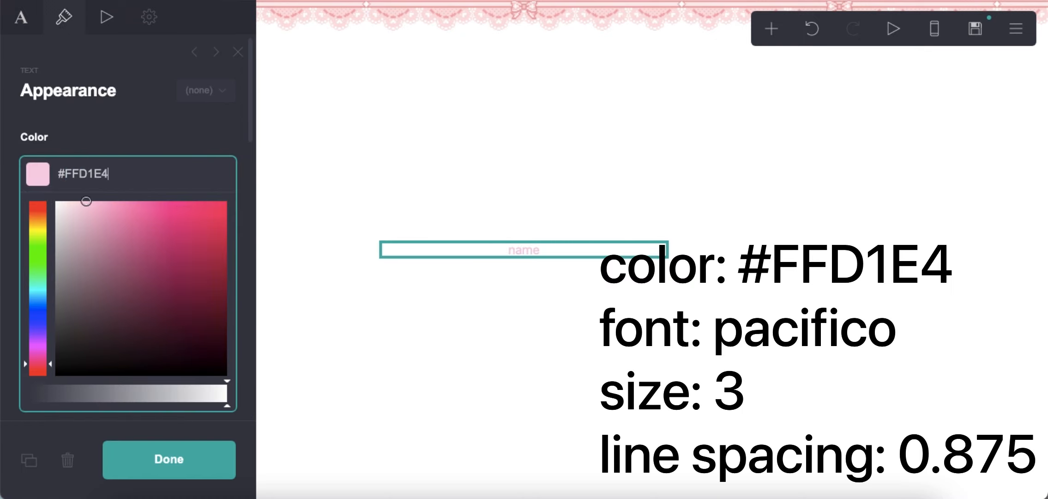
pyautogui.press('Return')
pyautogui.click(88, 260)
pyautogui.scroll(-5, 98, 244)
pyautogui.scroll(-20, 98, 244)
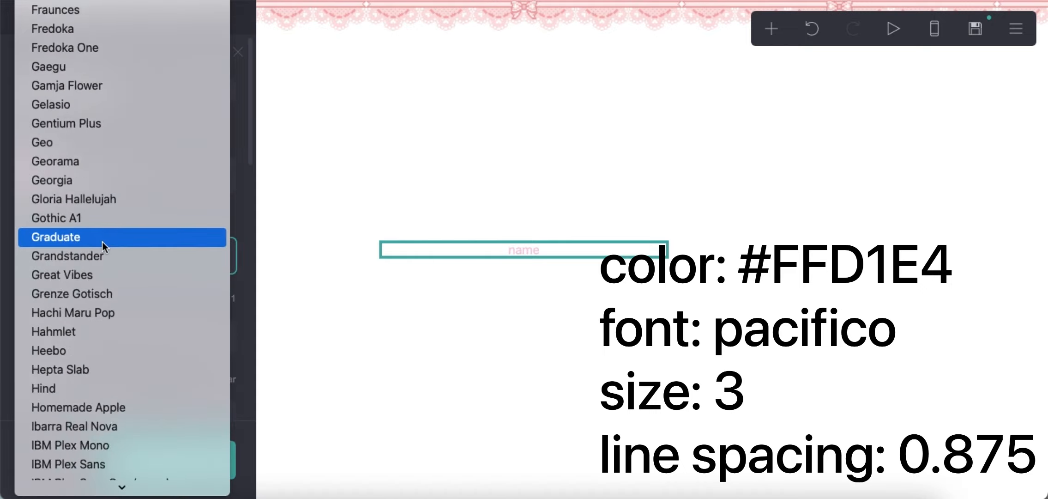
pyautogui.scroll(-15, 106, 248)
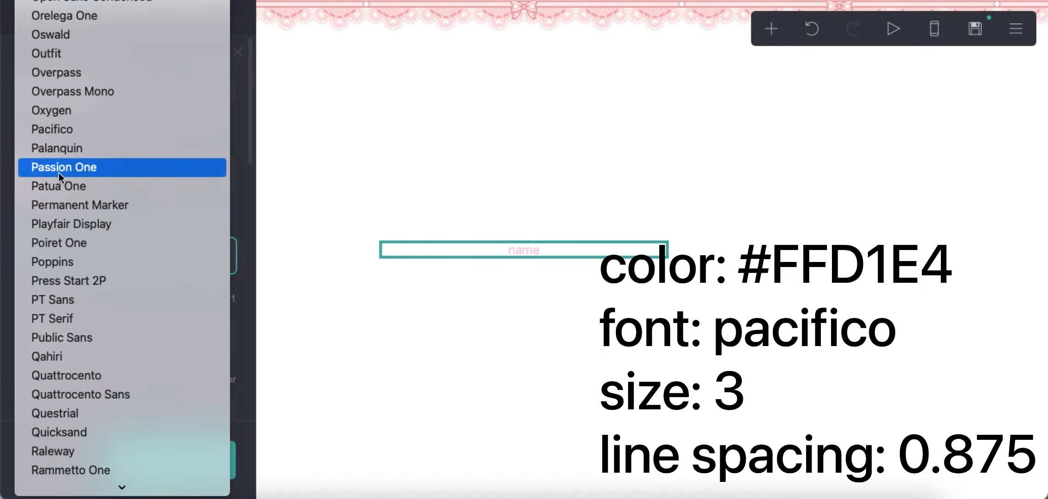
pyautogui.click(53, 129)
# - Set the "name" text's size to 3 and its line spacing to 0.875
pyautogui.click(234, 300)
pyautogui.write('3')
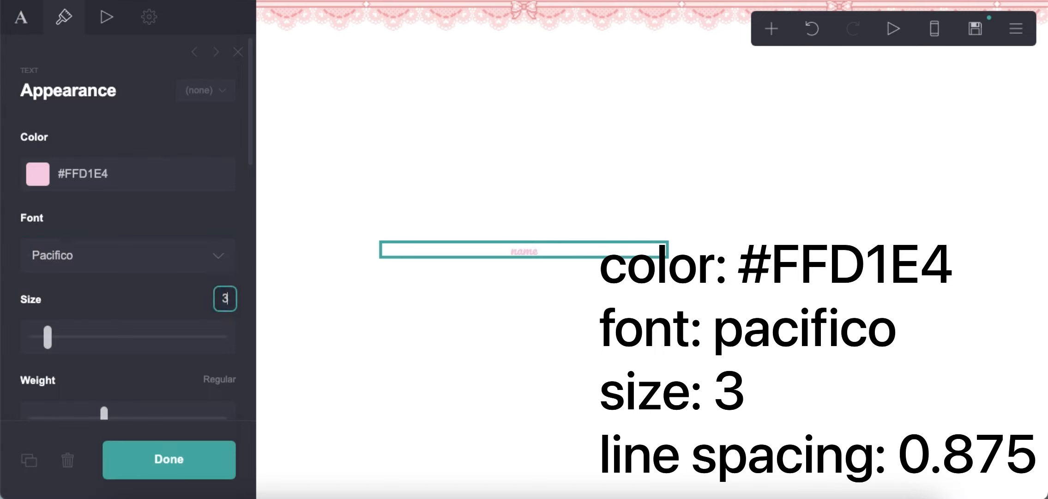
pyautogui.press('Return')
pyautogui.scroll(-6, 155, 290)
pyautogui.click(229, 179)
pyautogui.write('0.875')
pyautogui.press('Return')
# - Add a drop shadow to the "name" text in color #BF7A98 with angle 0 and distance 0.125
pyautogui.scroll(-3, 164, 287)
pyautogui.scroll(-5, 162, 283)
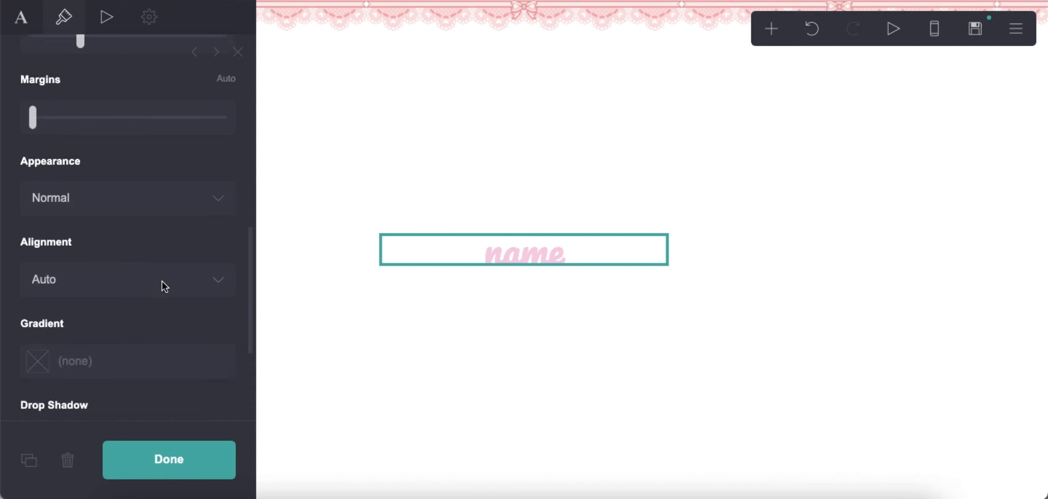
pyautogui.click(152, 312)
pyautogui.write('#')
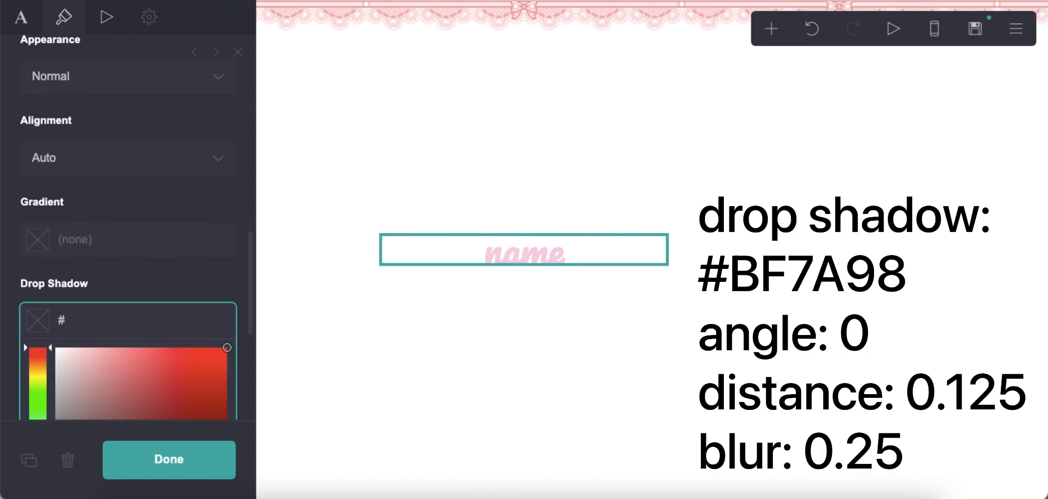
pyautogui.write('BF7A98')
pyautogui.press('Return')
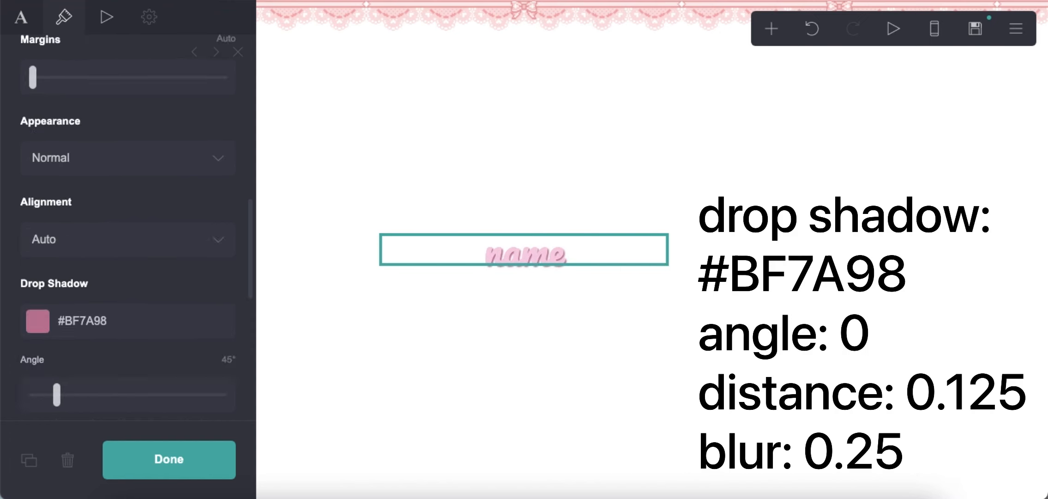
pyautogui.scroll(-4, 157, 317)
pyautogui.moveTo(63, 187); pyautogui.dragTo(9, 190)
pyautogui.write('0.125')
pyautogui.press('Return')
pyautogui.click(544, 335)
# - Add an image element below the "name" text
pyautogui.click(770, 37)
pyautogui.click(575, 114)
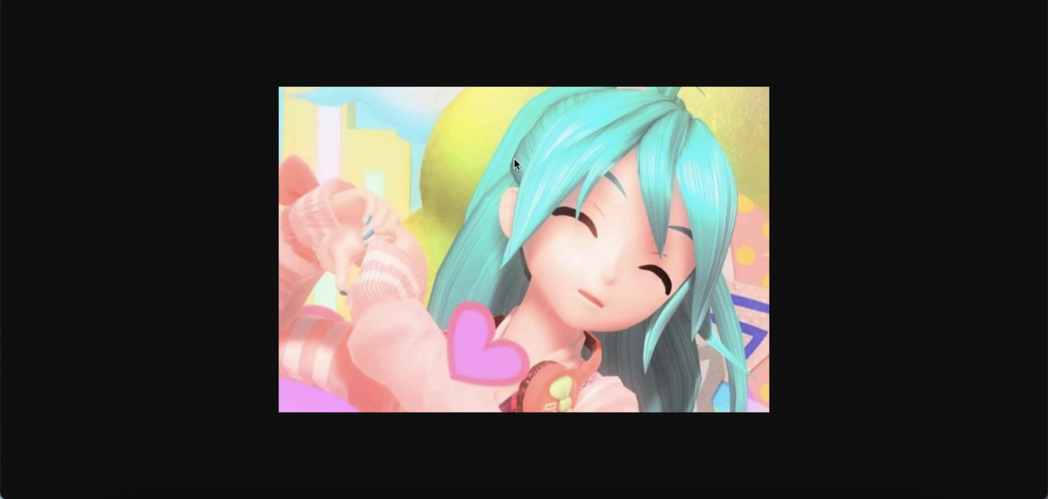
# - Copy the teal-haired girl picture's link, replace the img src URL with it in the W3Schools editor, and run the code
pyautogui.rightClick(514, 159)
pyautogui.click(547, 211)
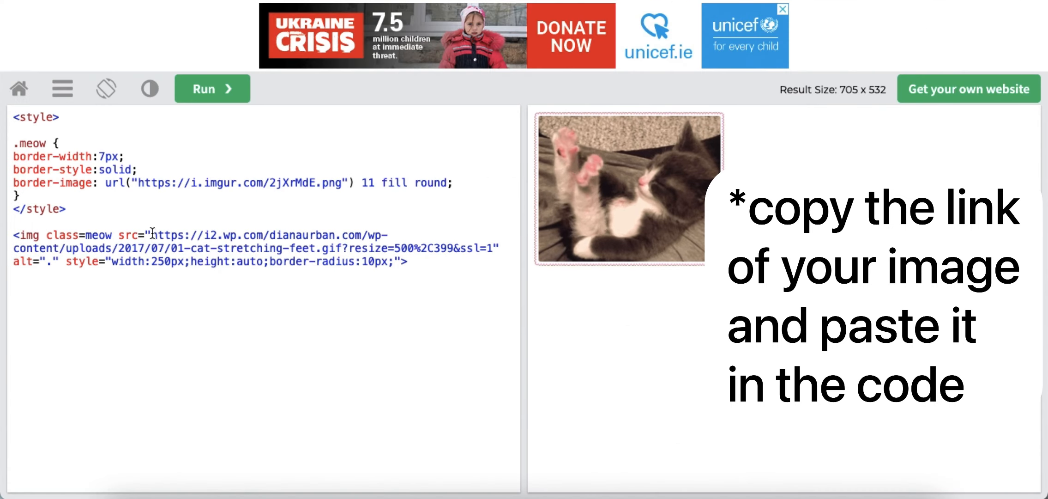
pyautogui.moveTo(152, 235); pyautogui.dragTo(490, 250)
pyautogui.rightClick(432, 249)
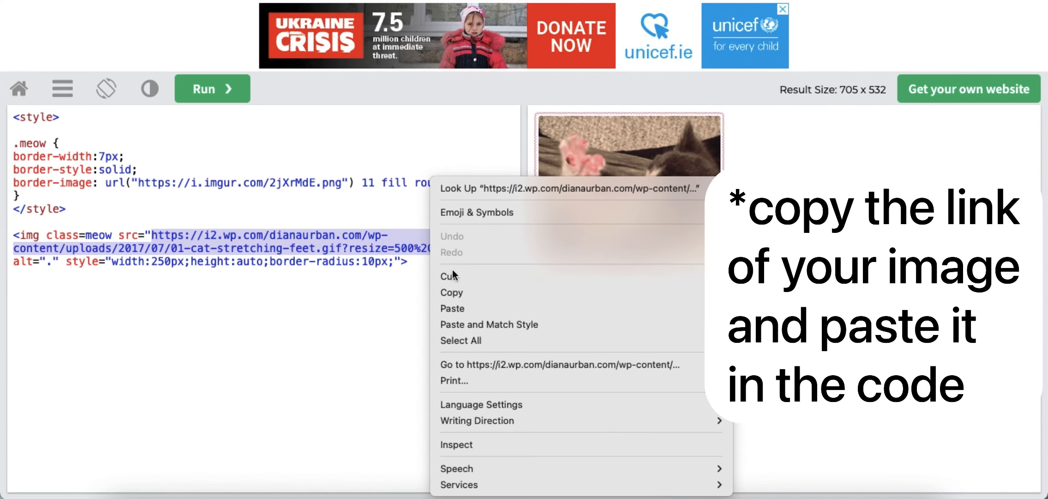
pyautogui.click(449, 307)
pyautogui.click(228, 92)
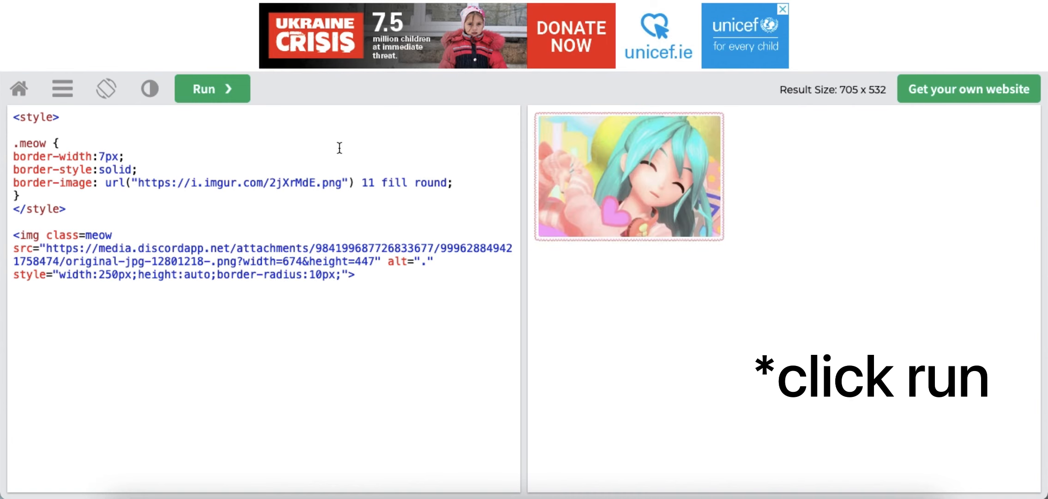
# - Take a screenshot of the framed picture in the result pane and upload it from Documents into the Carrd image element
pyautogui.press('super+shift+4')
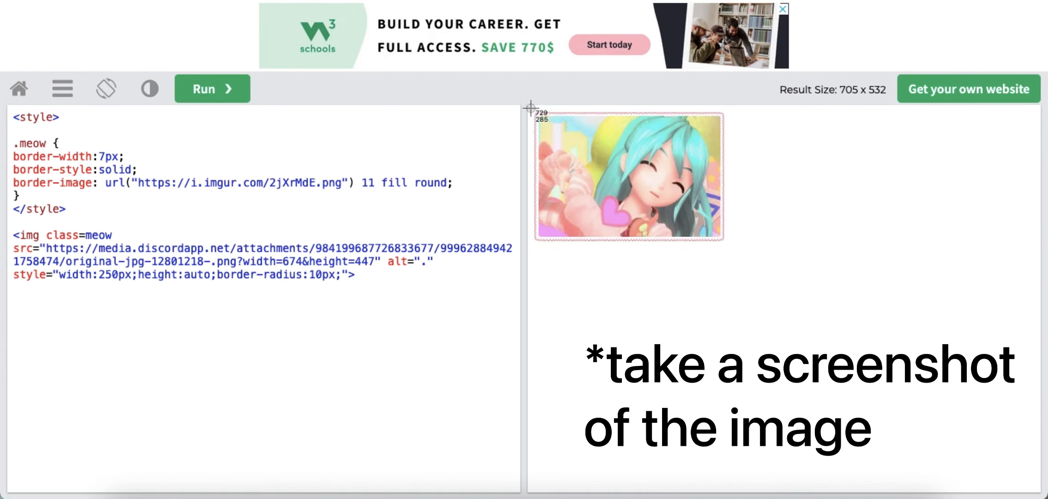
pyautogui.moveTo(532, 107); pyautogui.dragTo(726, 242)
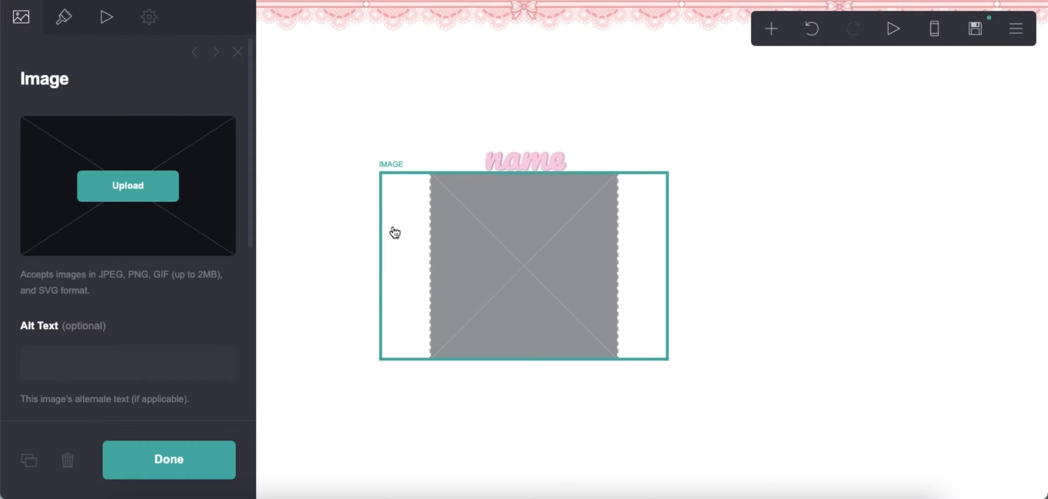
pyautogui.click(108, 164)
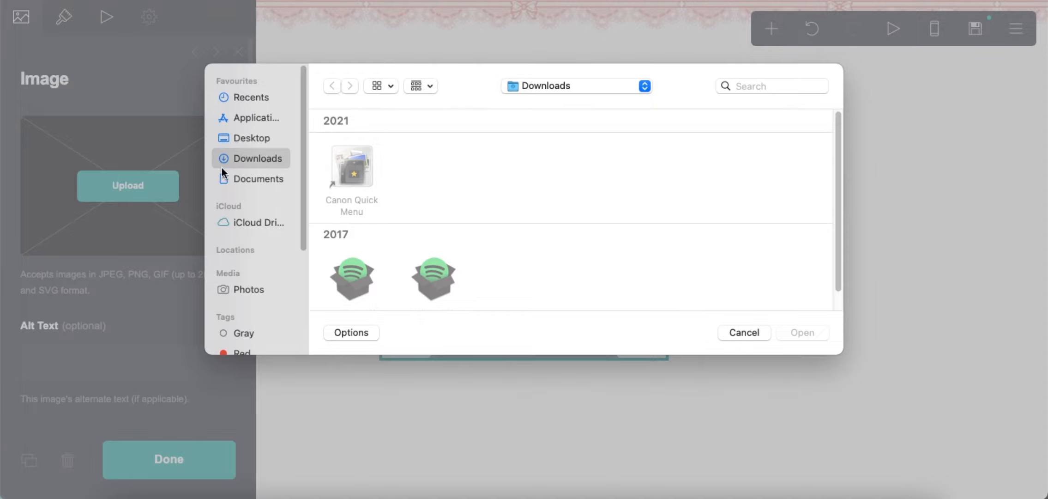
pyautogui.click(226, 180)
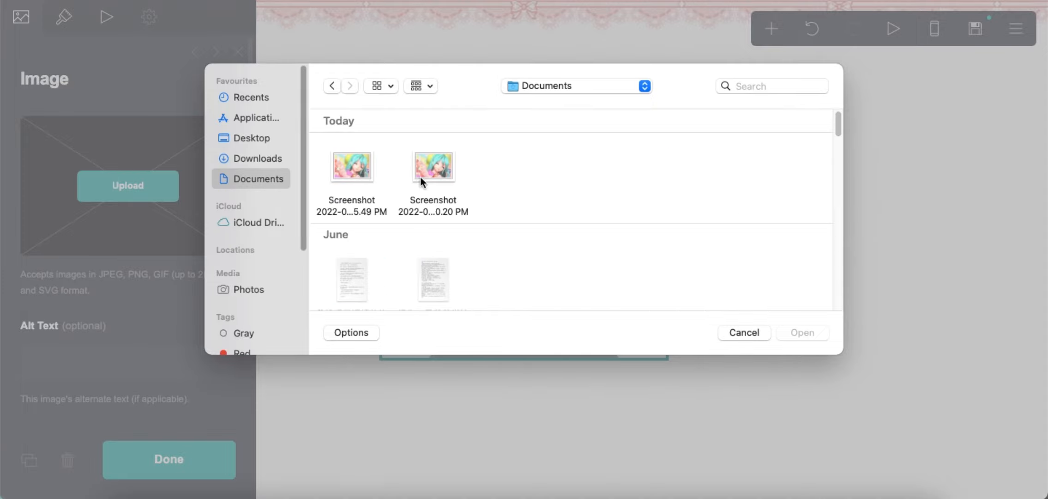
pyautogui.click(429, 172)
pyautogui.doubleClick(429, 171)
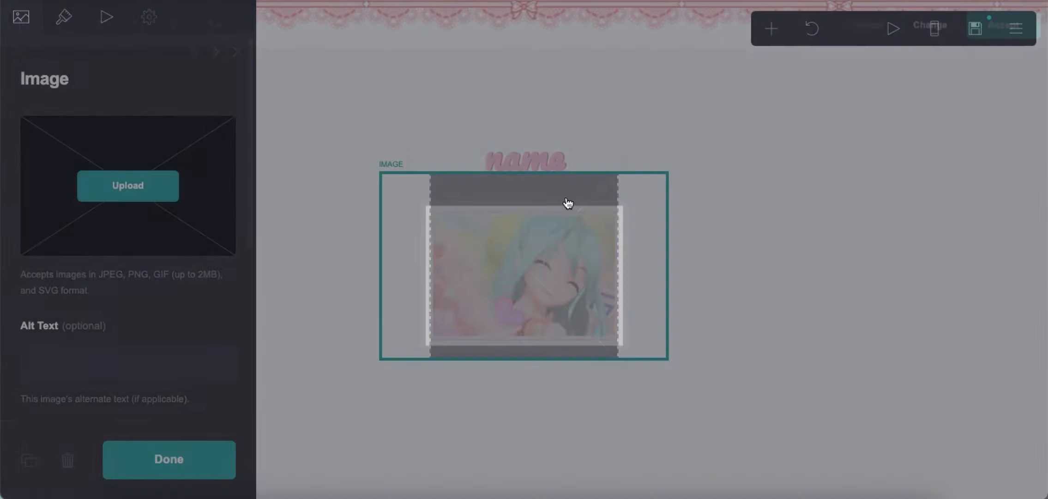
# - Crop the uploaded screenshot closely around the picture's pink lace frame and accept the crop
pyautogui.click(23, 24)
pyautogui.moveTo(526, 222); pyautogui.dragTo(527, 212)
pyautogui.moveTo(467, 264); pyautogui.dragTo(427, 264)
pyautogui.moveTo(580, 266); pyautogui.dragTo(618, 271)
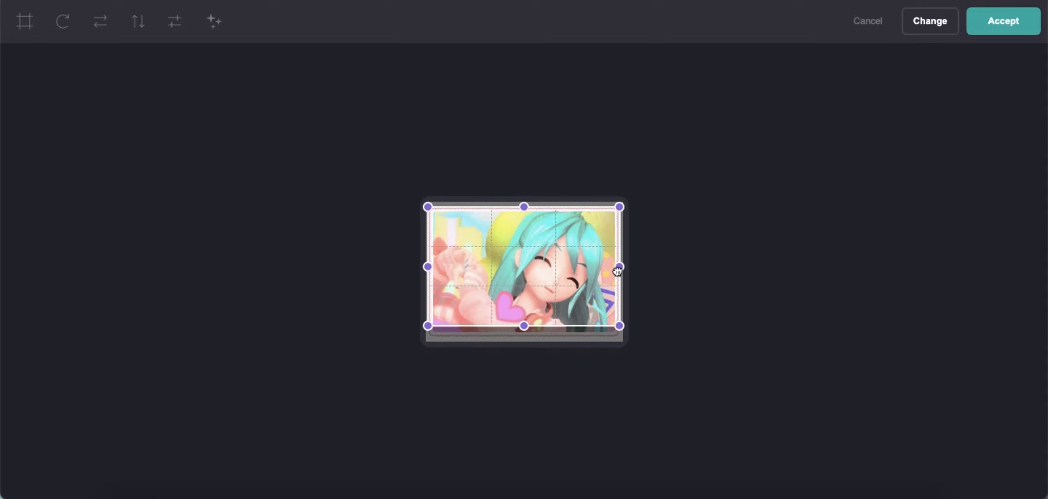
pyautogui.moveTo(524, 326); pyautogui.dragTo(527, 338)
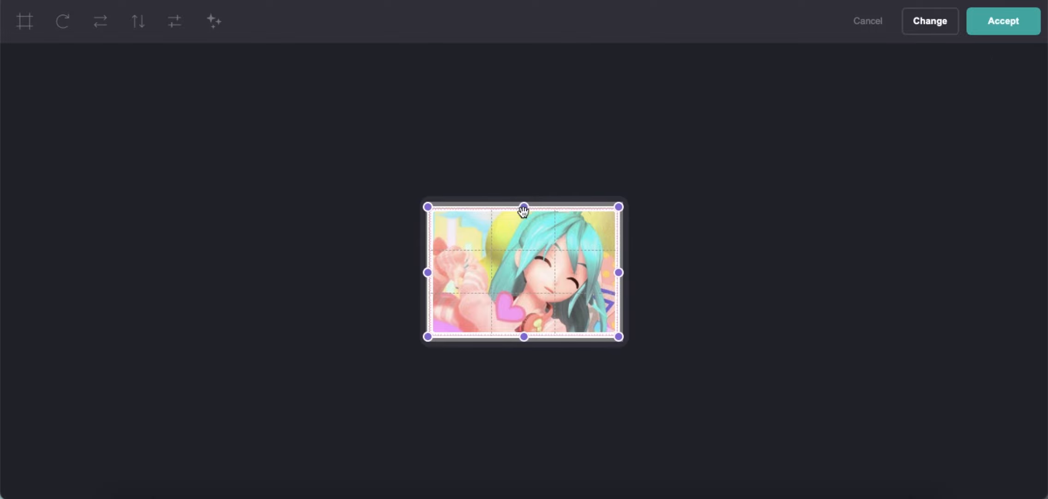
pyautogui.click(1013, 28)
pyautogui.click(800, 206)
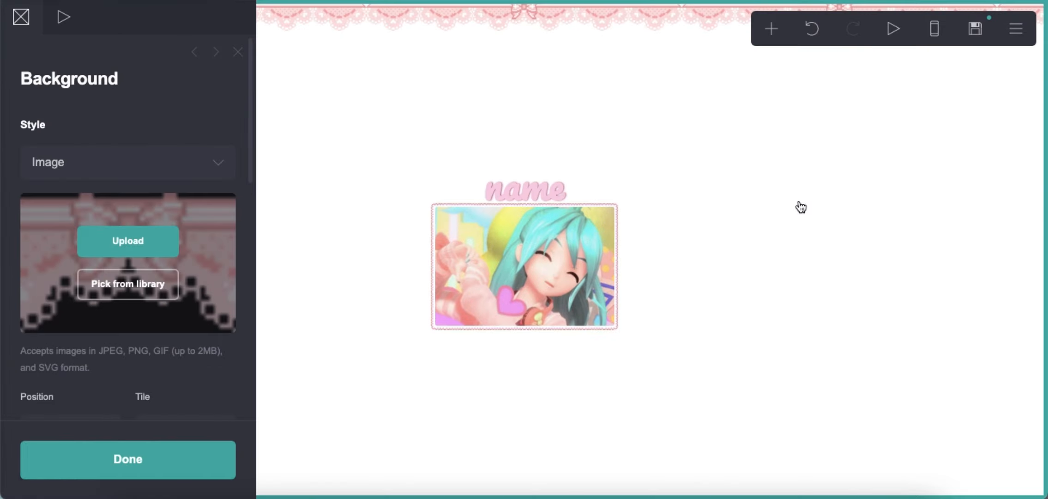
# - Set the framed image's width to 20
pyautogui.click(514, 267)
pyautogui.scroll(-3, 182, 200)
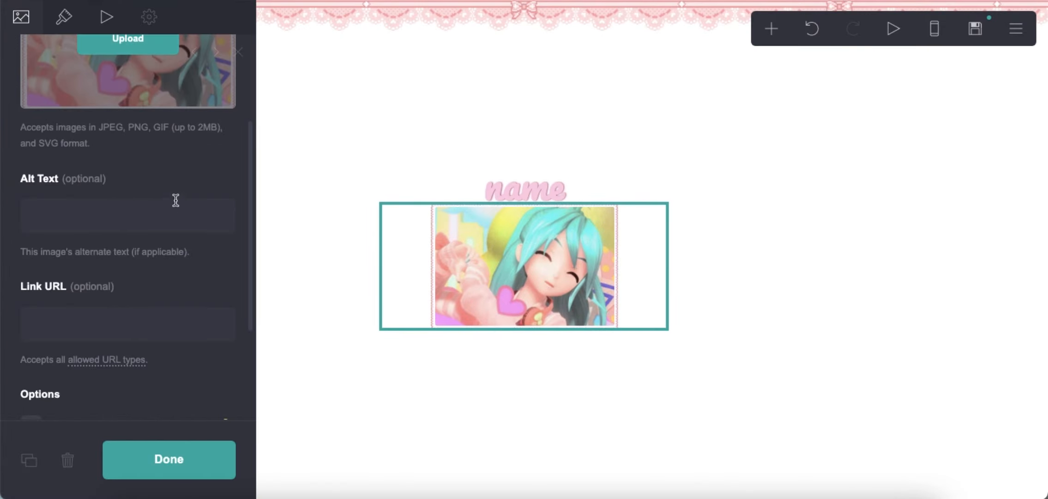
pyautogui.scroll(5, 176, 199)
pyautogui.click(64, 17)
pyautogui.click(226, 137)
pyautogui.write('2')
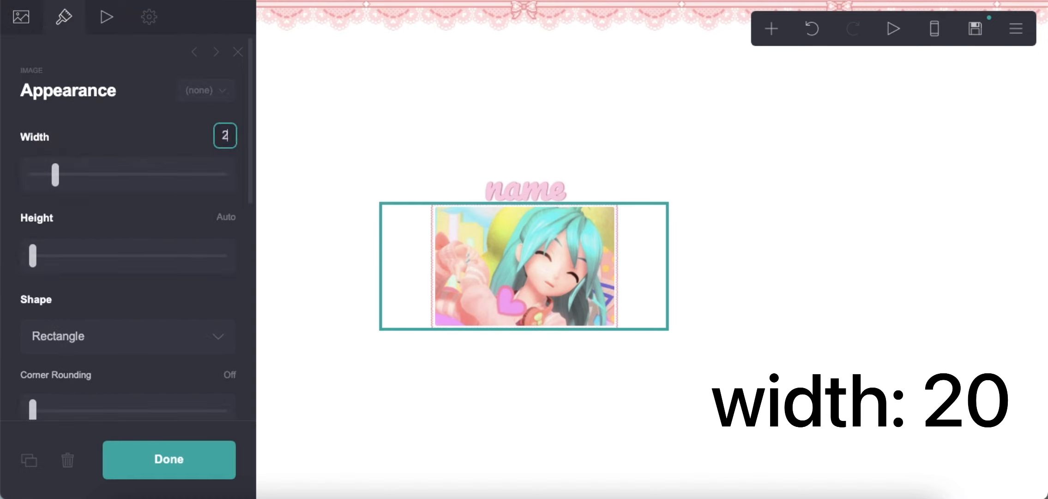
pyautogui.write('0')
pyautogui.click(811, 213)
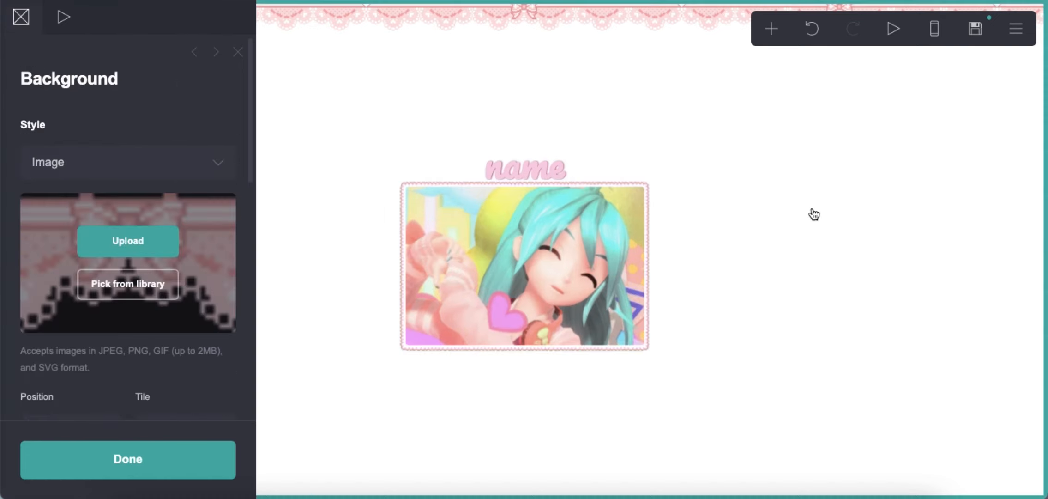
# - Set the framed image's On Hover animation to Shrink
pyautogui.click(554, 258)
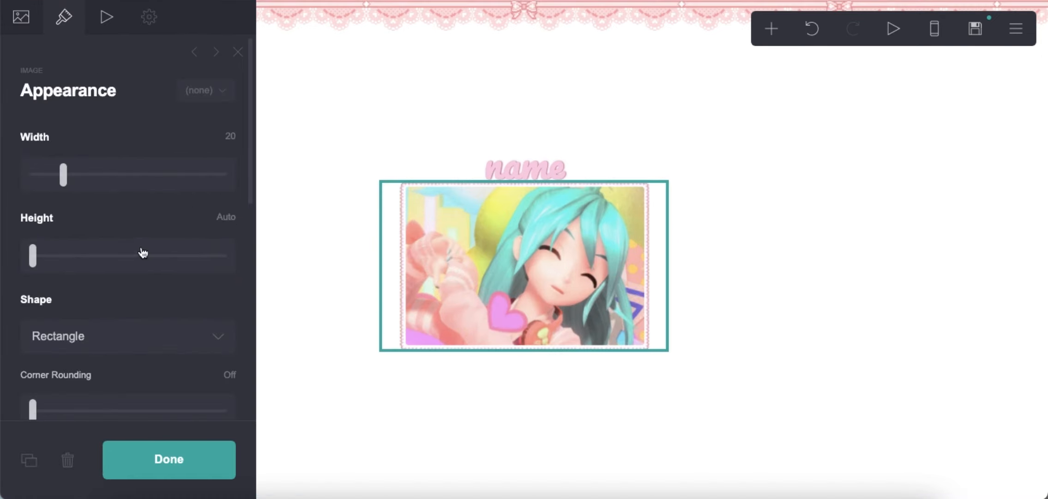
pyautogui.click(113, 28)
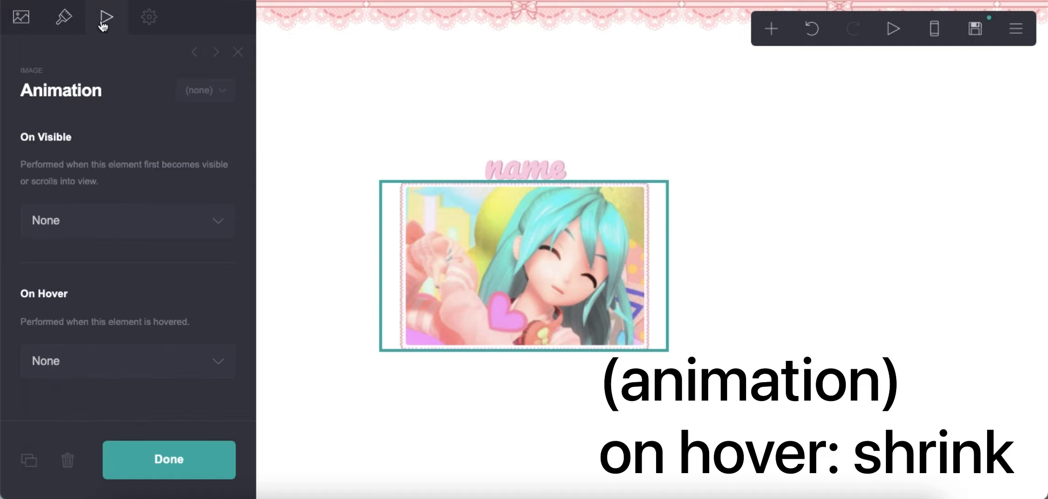
pyautogui.click(84, 361)
pyautogui.scroll(-3, 83, 446)
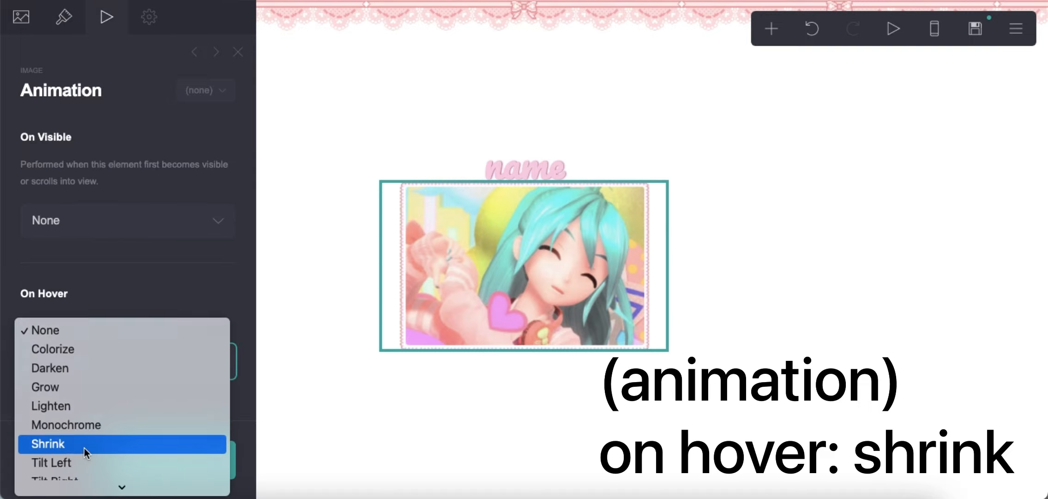
pyautogui.click(81, 407)
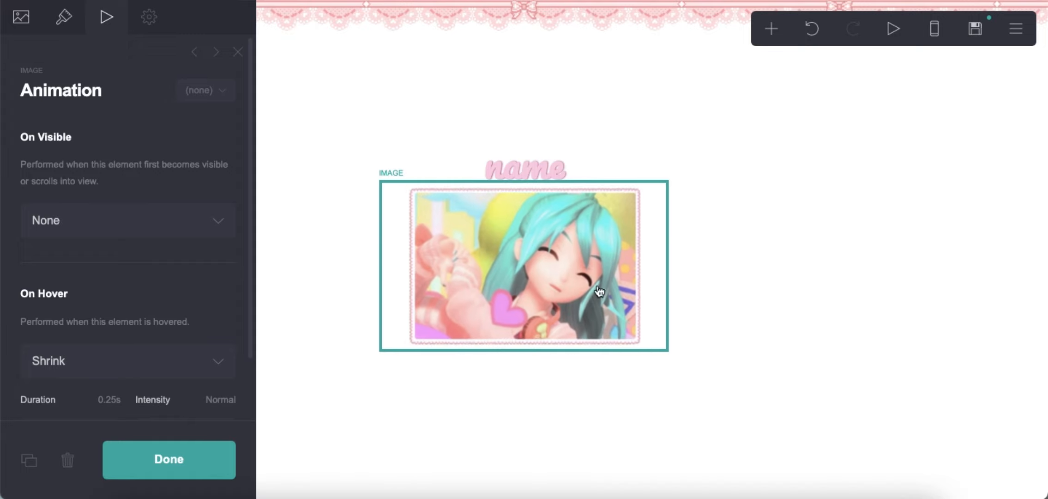
pyautogui.click(870, 312)
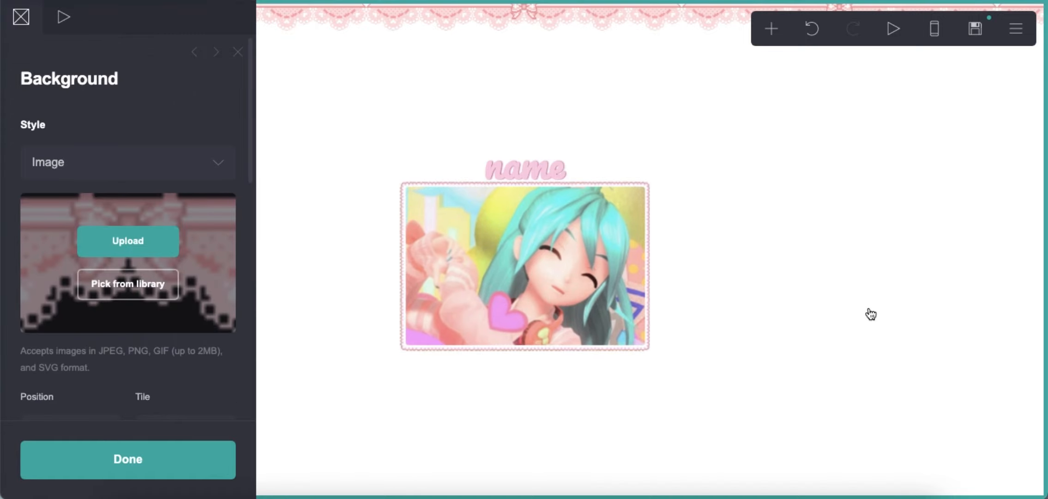
# - Add a Control element below the framed picture and set its type to Header Marker
pyautogui.click(771, 28)
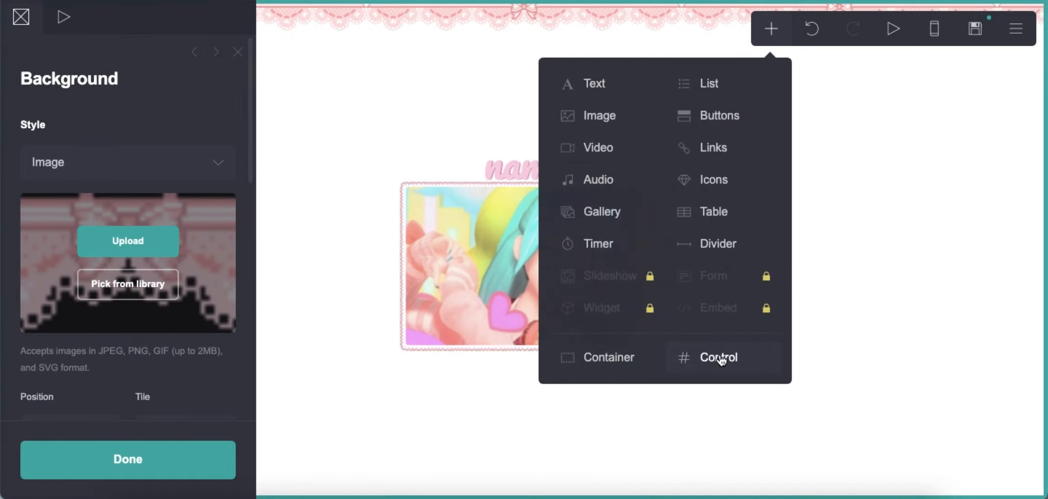
pyautogui.click(708, 353)
pyautogui.click(117, 166)
pyautogui.click(119, 182)
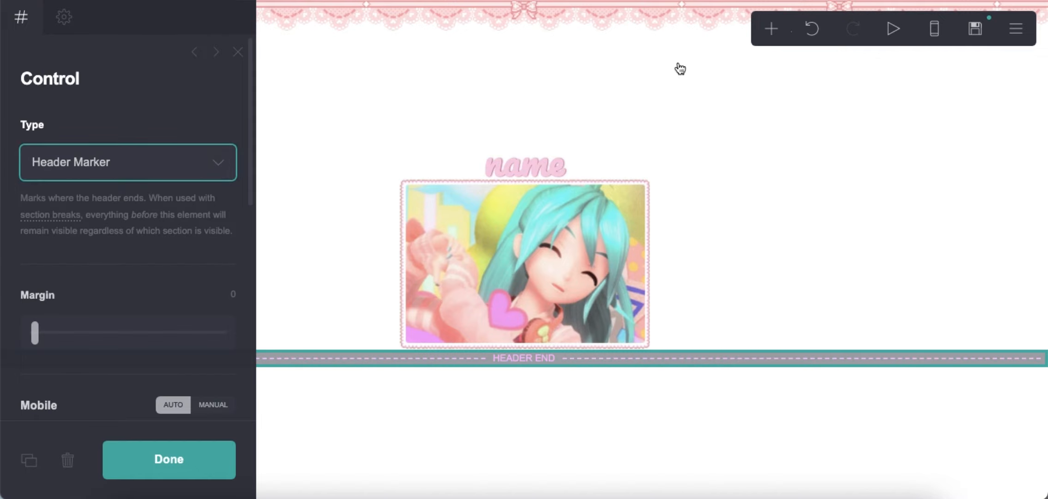
# - Add a Section Break control below the header marker and duplicate it
pyautogui.click(772, 31)
pyautogui.click(710, 359)
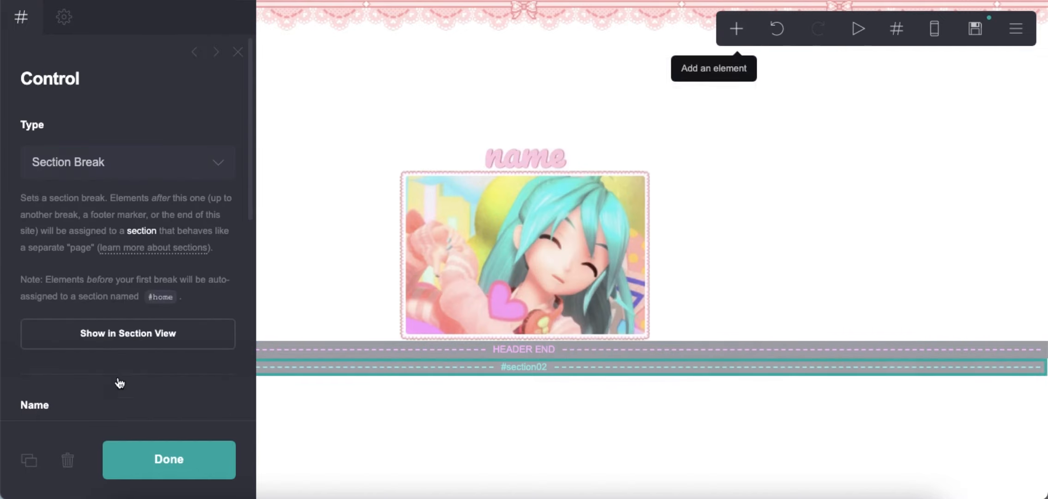
pyautogui.click(29, 459)
# - Rename the duplicated section break to i
pyautogui.scroll(-5, 143, 299)
pyautogui.click(130, 170)
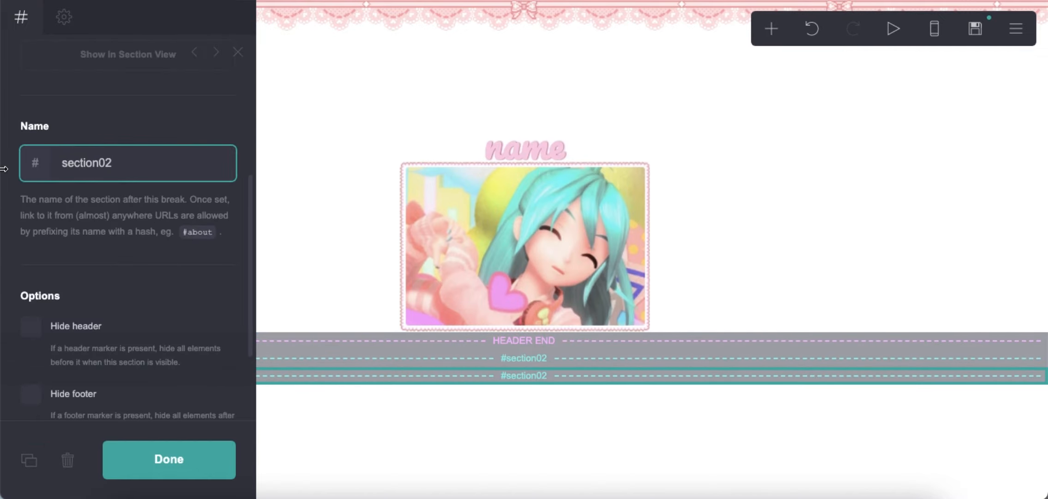
pyautogui.moveTo(132, 160); pyautogui.dragTo(34, 157)
pyautogui.write('i')
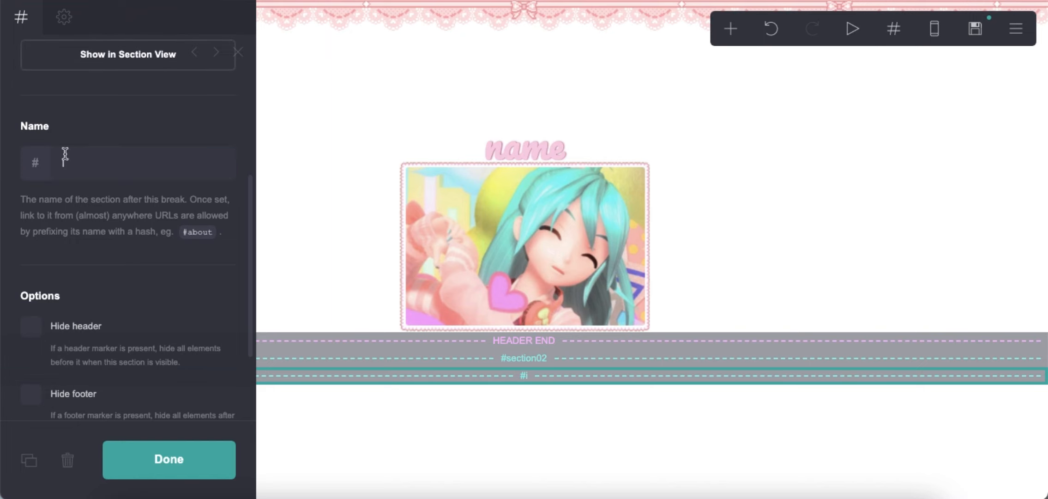
# - Set the framed image's link URL to #i
pyautogui.click(543, 200)
pyautogui.click(21, 17)
pyautogui.scroll(-5, 70, 295)
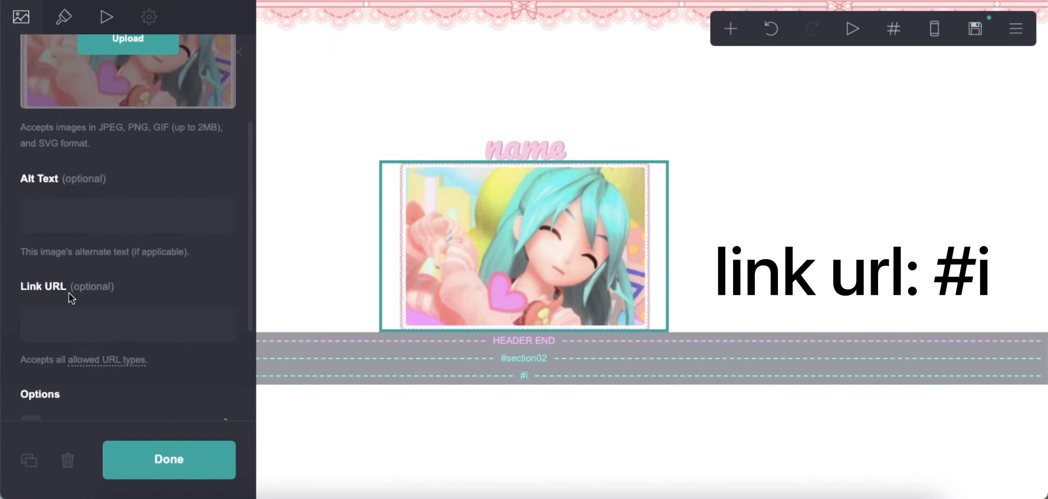
pyautogui.click(97, 195)
pyautogui.write('#i')
pyautogui.press('Return')
pyautogui.click(680, 437)
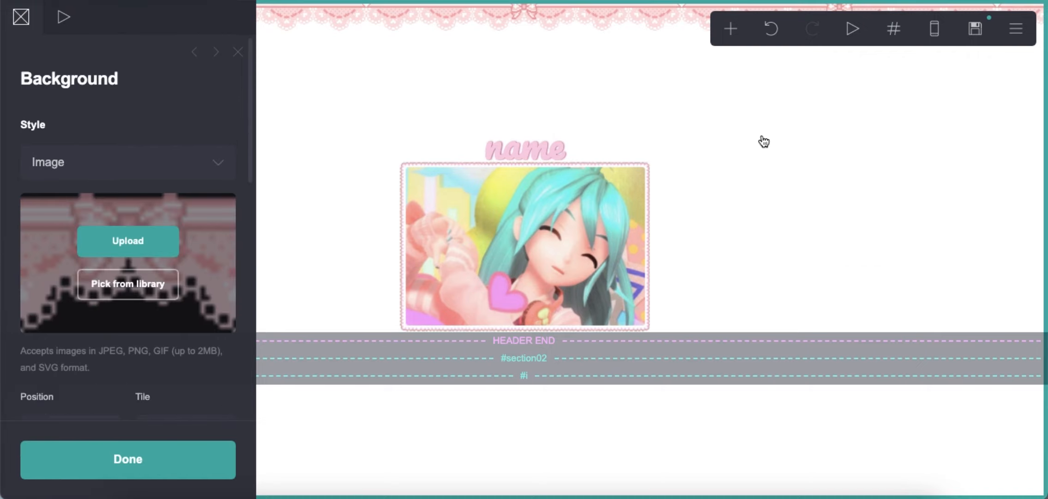
# - Add a container below the #i section break and set its vertical padding to 0
pyautogui.click(731, 29)
pyautogui.click(573, 360)
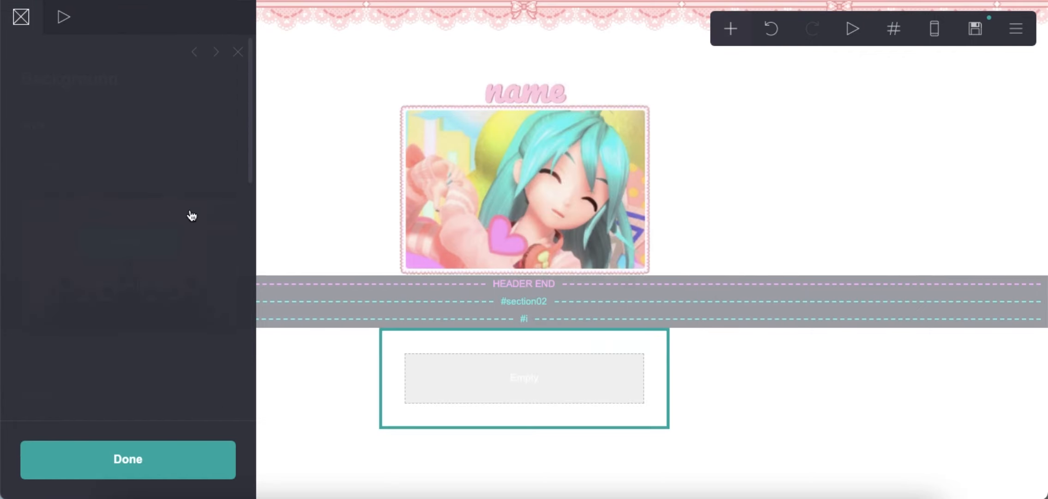
pyautogui.click(64, 17)
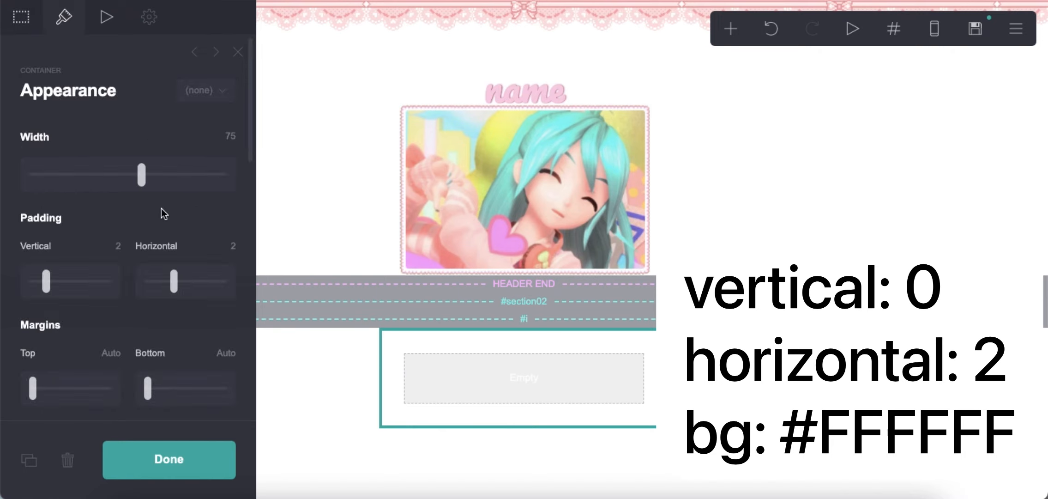
pyautogui.click(117, 245)
pyautogui.press('Return')
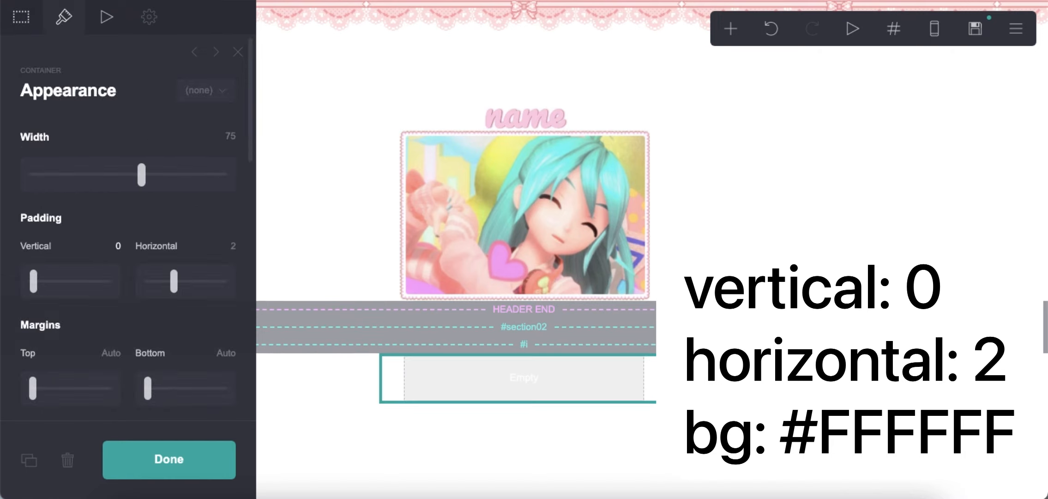
# - Give the empty container a Color background of #FFFFFF
pyautogui.scroll(-10, 145, 252)
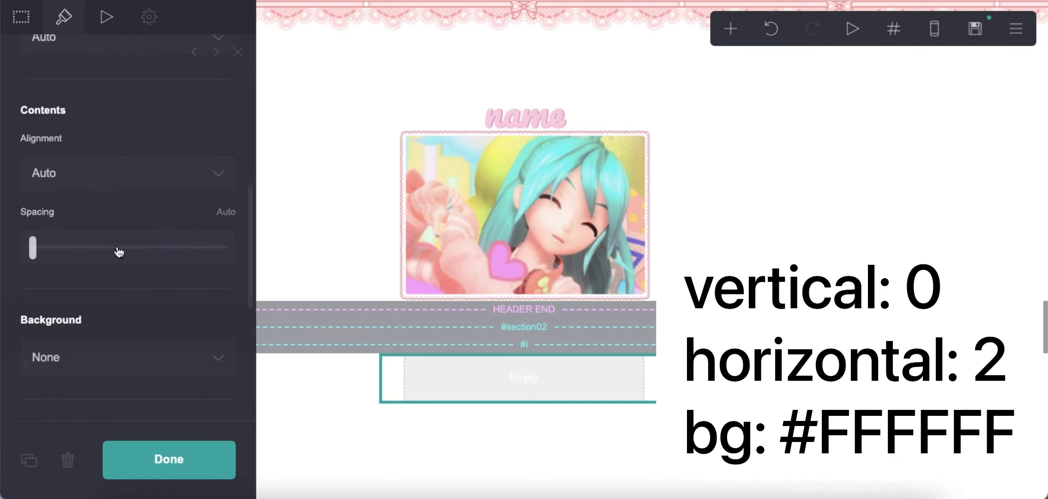
pyautogui.click(74, 243)
pyautogui.click(70, 261)
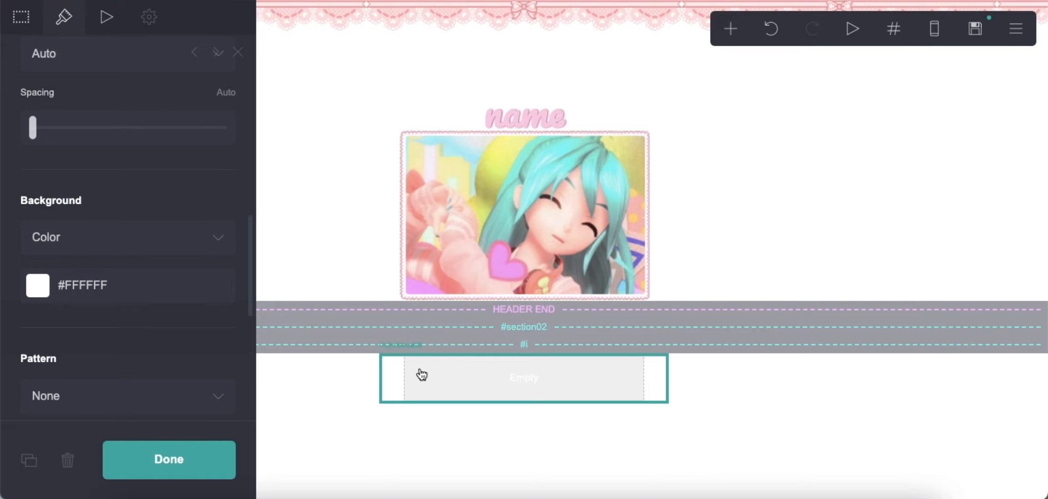
# - Switch the container's mobile settings to Manual and set its mobile horizontal padding to 2.125, returning to the desktop view
pyautogui.scroll(-5, 128, 273)
pyautogui.click(213, 331)
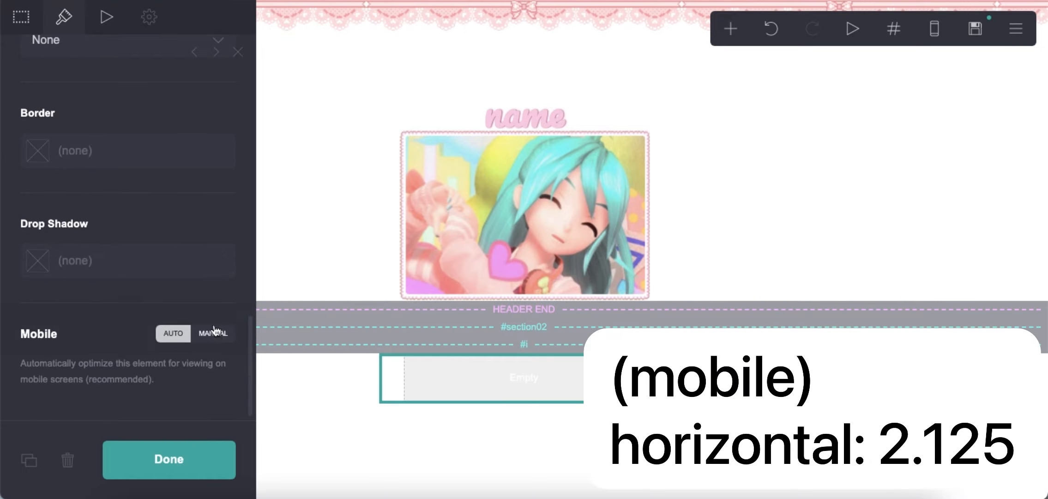
pyautogui.click(933, 31)
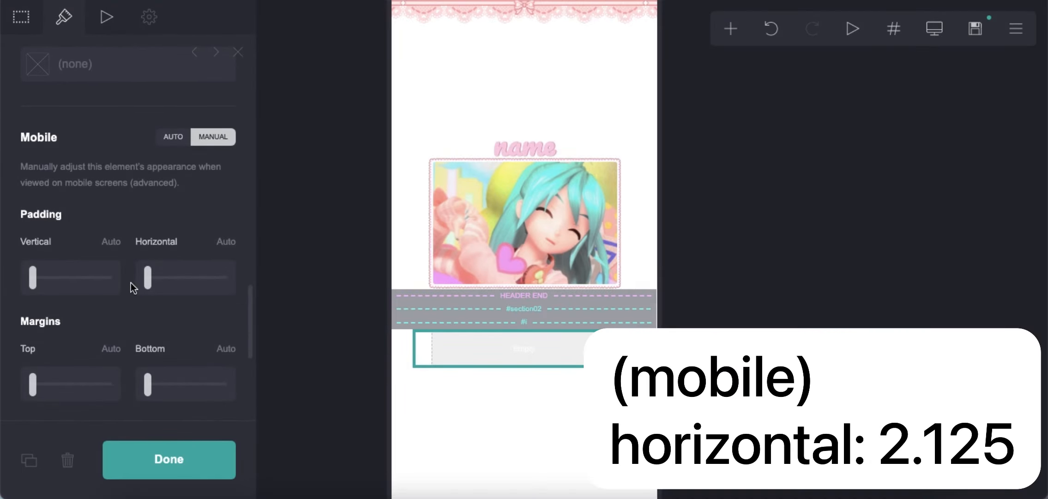
pyautogui.click(226, 242)
pyautogui.write('2.125')
pyautogui.press('Return')
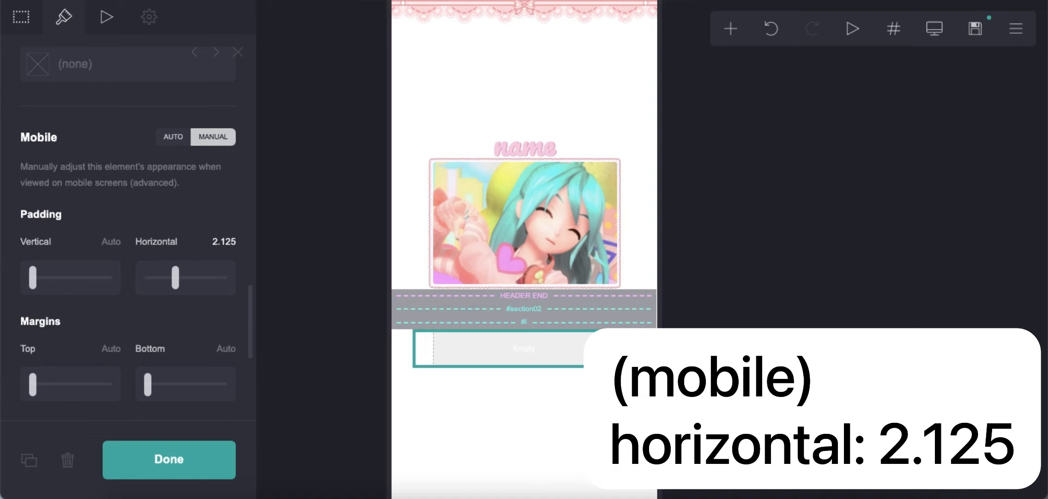
pyautogui.click(935, 30)
pyautogui.click(780, 245)
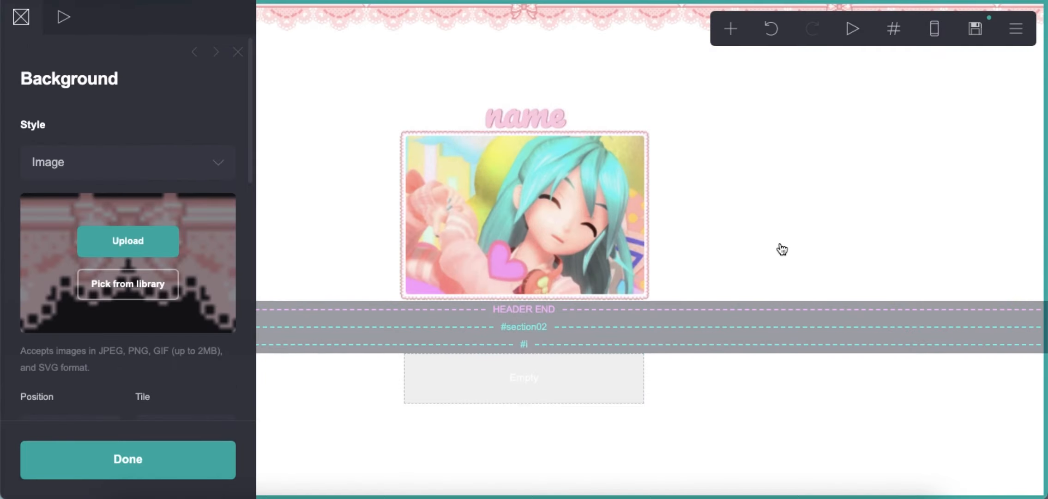
# - Add a table element and place it inside the empty container below the #i section break
pyautogui.click(731, 28)
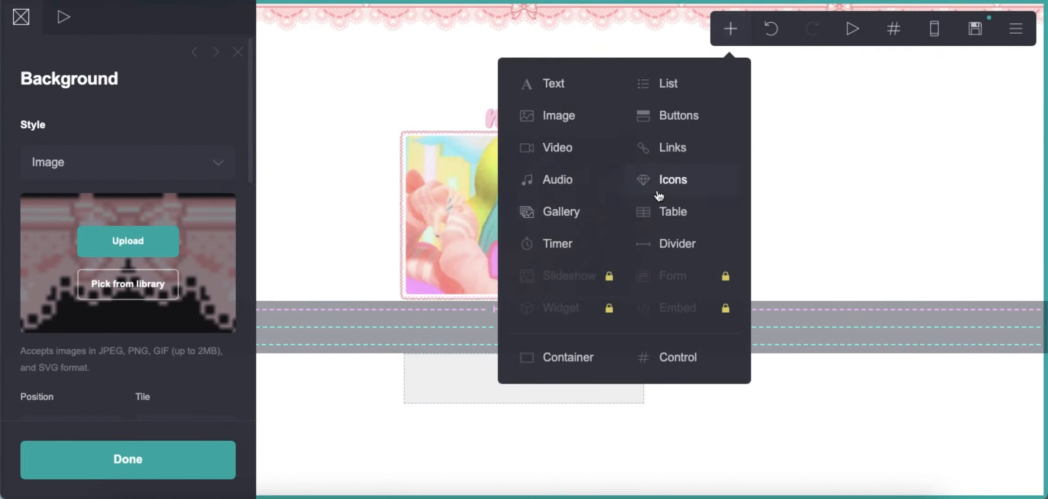
pyautogui.click(666, 213)
pyautogui.moveTo(513, 369); pyautogui.dragTo(506, 88)
# - Clear the table's sample headings and all of its sample rows
pyautogui.moveTo(110, 233); pyautogui.dragTo(32, 159)
pyautogui.press('BackSpace')
pyautogui.scroll(-1, 106, 258)
pyautogui.click(113, 286)
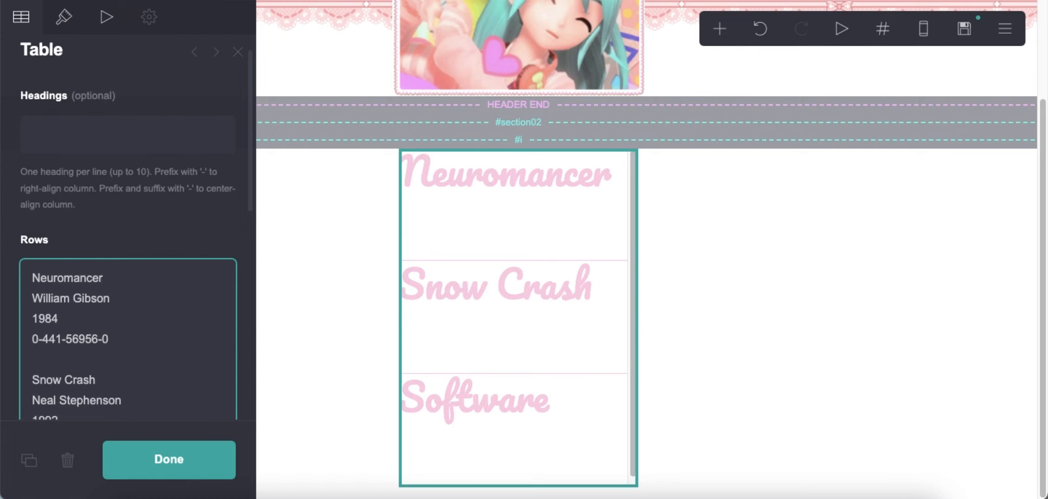
pyautogui.rightClick(79, 354)
pyautogui.click(124, 345)
pyautogui.press('BackSpace')
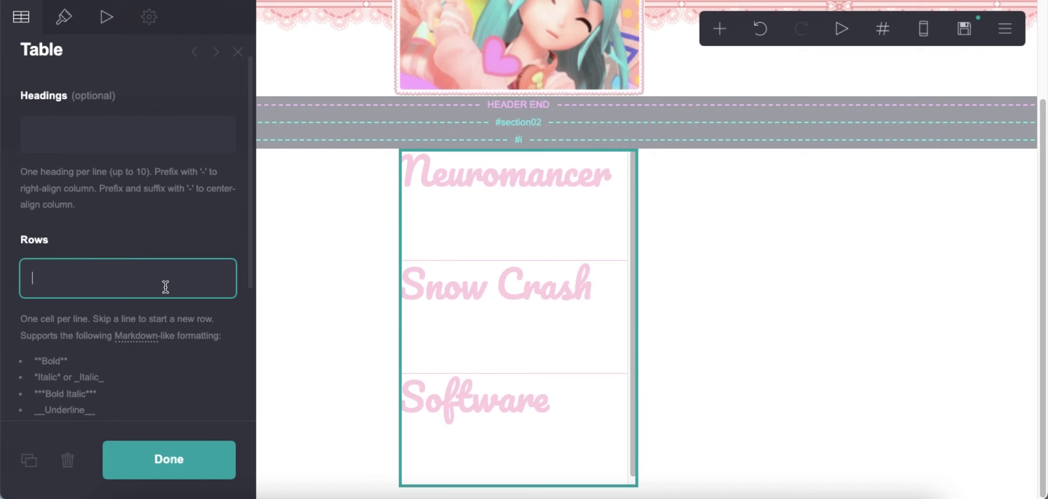
pyautogui.write('[')
pyautogui.write('**&cr')
pyautogui.press('BackSpace')
pyautogui.press('BackSpace')
pyautogui.press('BackSpace')
pyautogui.press('BackSpace')
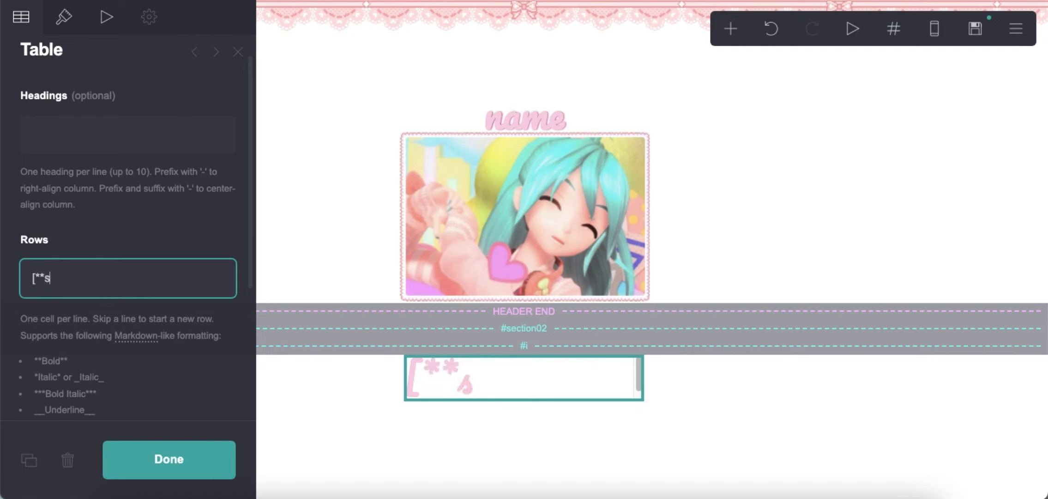
pyautogui.press('BackSpace')
pyautogui.press('BackSpace')
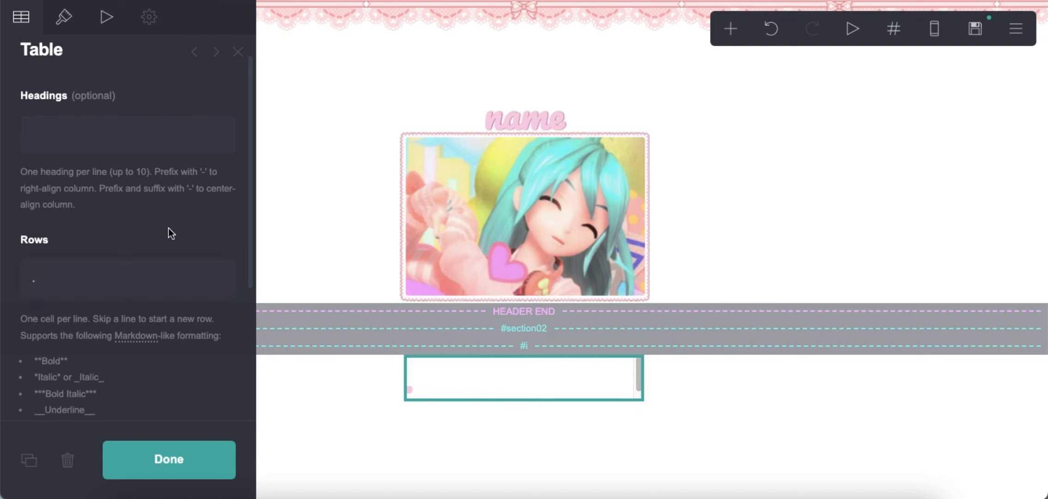
# - Make the table's border color fully transparent white, #FFFFFF00
pyautogui.click(64, 17)
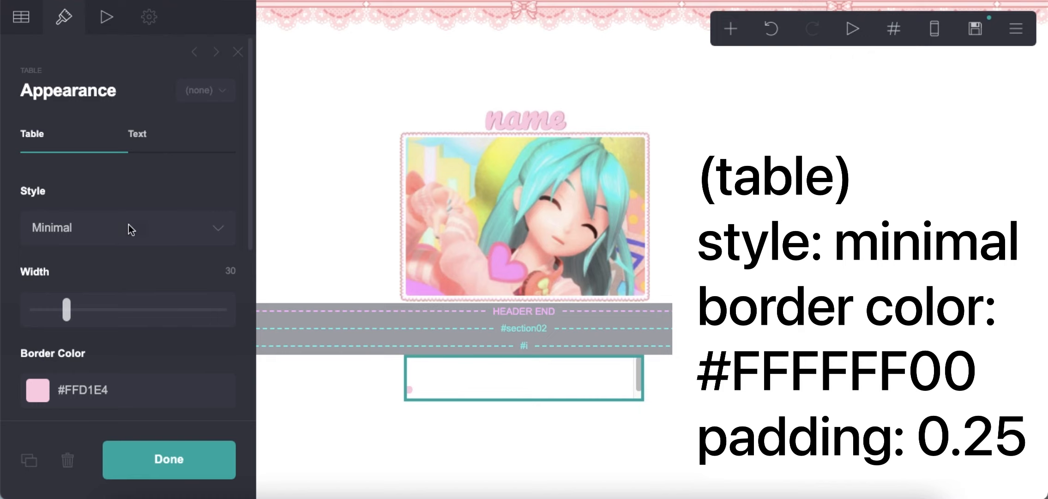
pyautogui.scroll(-4, 131, 226)
pyautogui.click(133, 211)
pyautogui.scroll(-3, 136, 210)
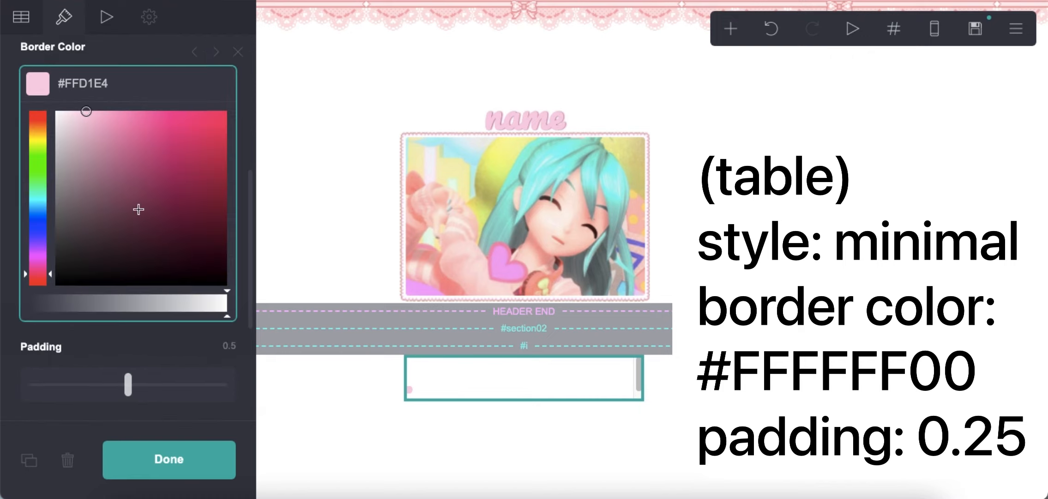
pyautogui.moveTo(116, 137); pyautogui.dragTo(63, 117)
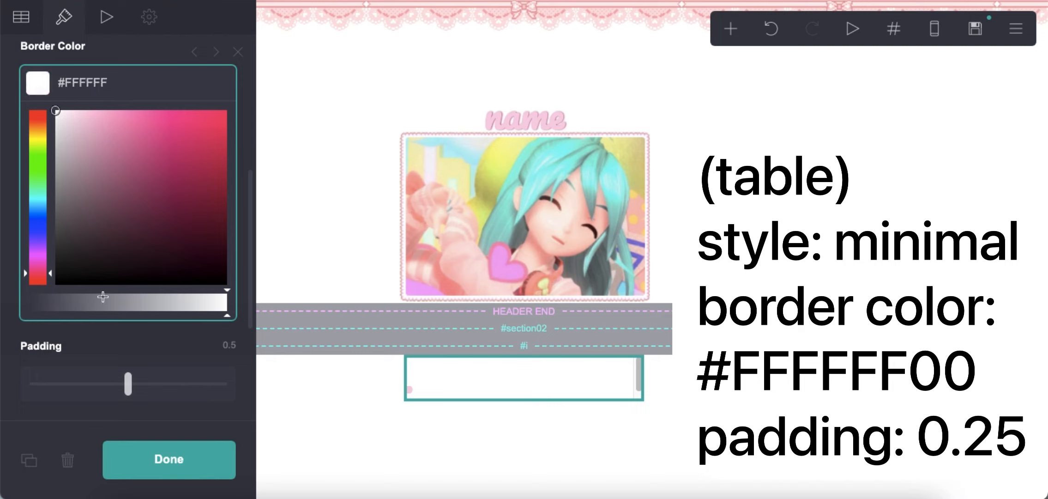
pyautogui.moveTo(102, 296); pyautogui.dragTo(4, 286)
pyautogui.scroll(7, 125, 276)
pyautogui.click(112, 344)
# - Set the table's padding to 0.25
pyautogui.scroll(-3, 113, 314)
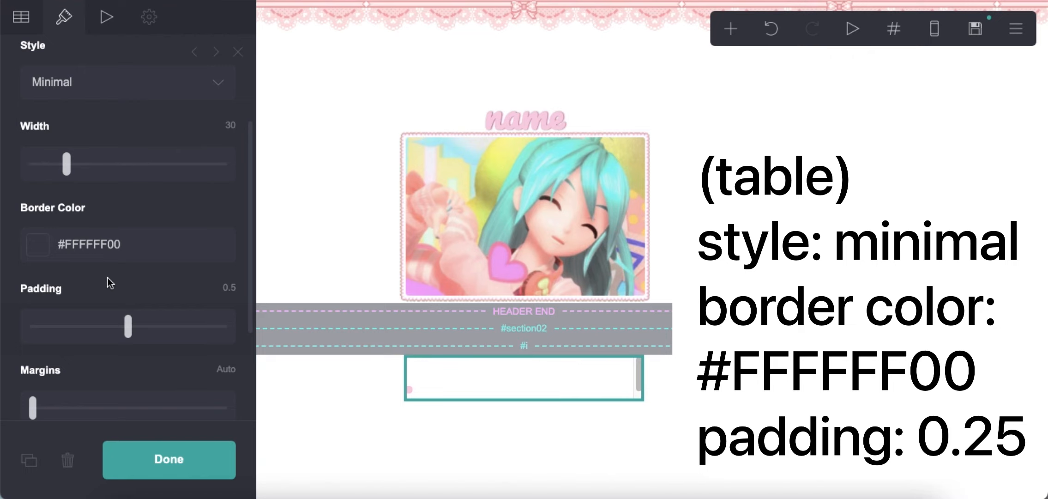
pyautogui.scroll(-3, 107, 281)
pyautogui.click(235, 183)
pyautogui.write('0.25')
pyautogui.press('Return')
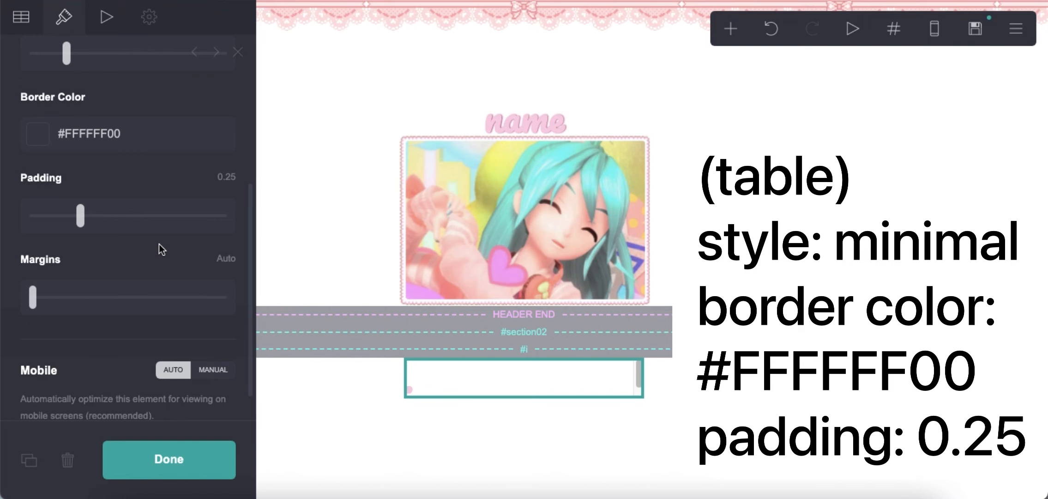
# - Set the table's text color to #262626
pyautogui.scroll(6, 131, 240)
pyautogui.click(137, 134)
pyautogui.click(137, 231)
pyautogui.hotkey('ctrl', 'a')
pyautogui.write('#262626')
pyautogui.press('Return')
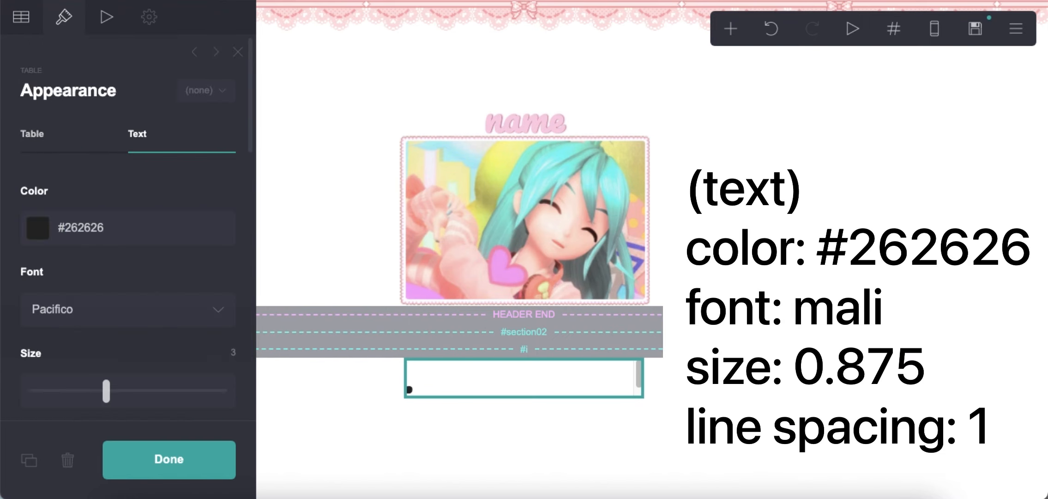
# - Set the table text's font to Mali and its size to 0.875
pyautogui.click(114, 318)
pyautogui.scroll(3, 93, 252)
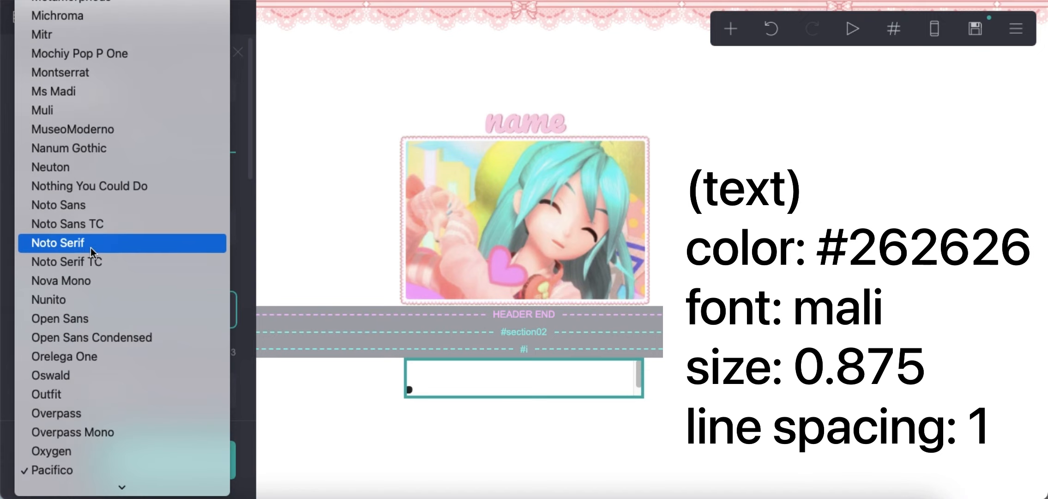
pyautogui.scroll(5, 92, 251)
pyautogui.click(106, 213)
pyautogui.scroll(-1, 118, 272)
pyautogui.click(229, 327)
pyautogui.write('.875')
pyautogui.press('Return')
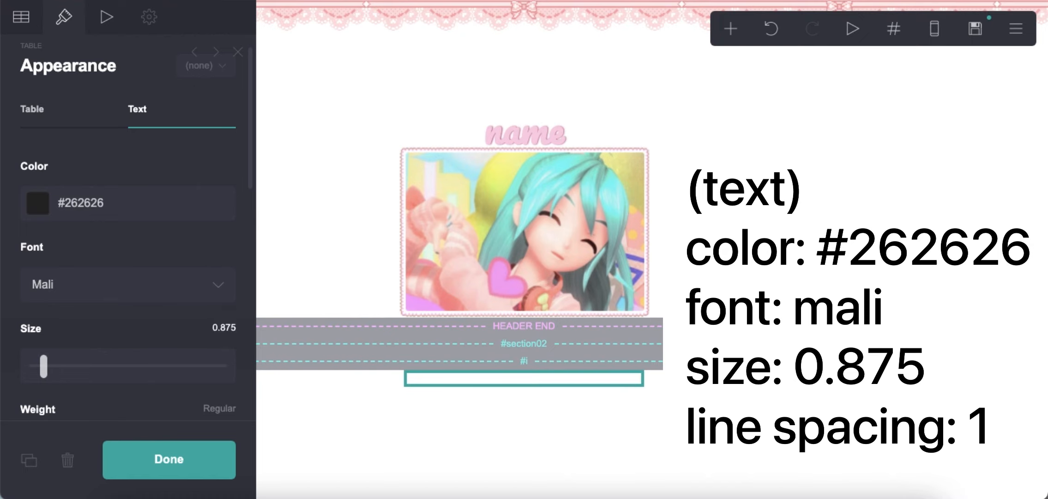
# - Set the table text's line spacing to 1
pyautogui.scroll(-5, 152, 314)
pyautogui.click(225, 275)
pyautogui.write('1')
pyautogui.press('Return')
pyautogui.scroll(5, 141, 278)
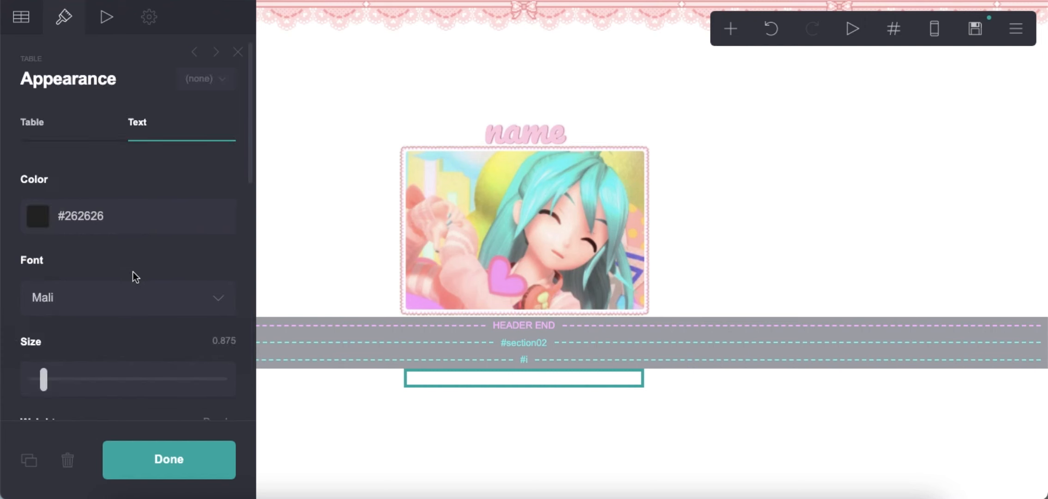
# - Replace the table's rows content with [**scroll~**]{#FFADCF}[.]{transparent}
pyautogui.click(20, 18)
pyautogui.click(76, 298)
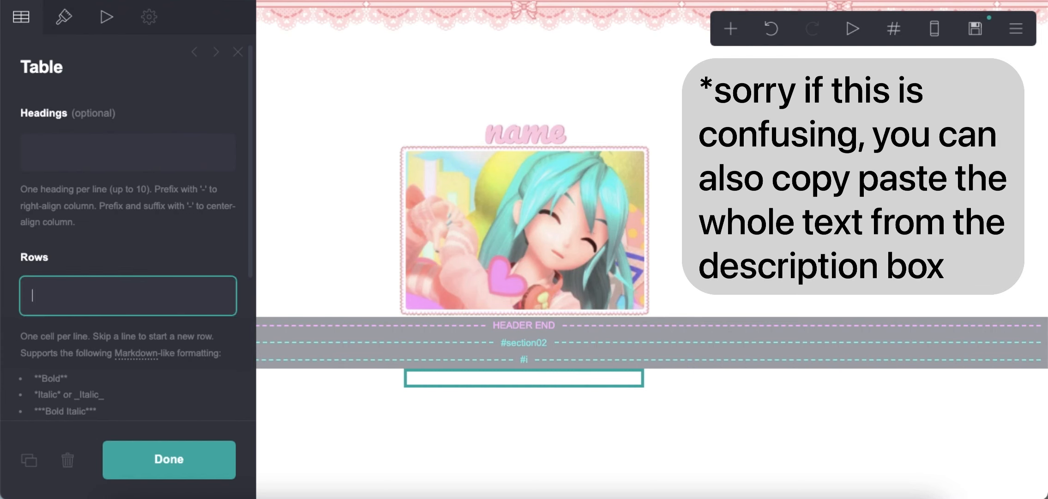
pyautogui.write('[**scro')
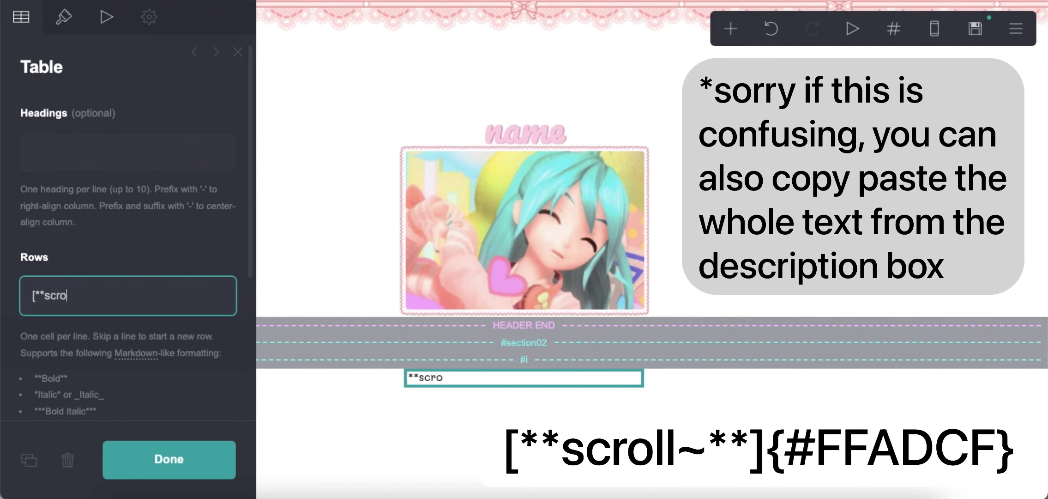
pyautogui.write('ll~**]{')
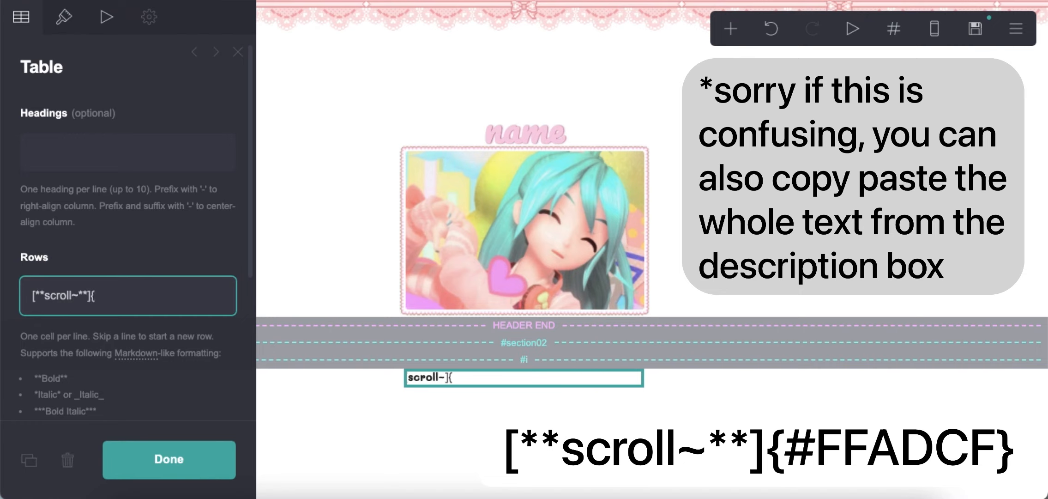
pyautogui.write('#FFADCF}')
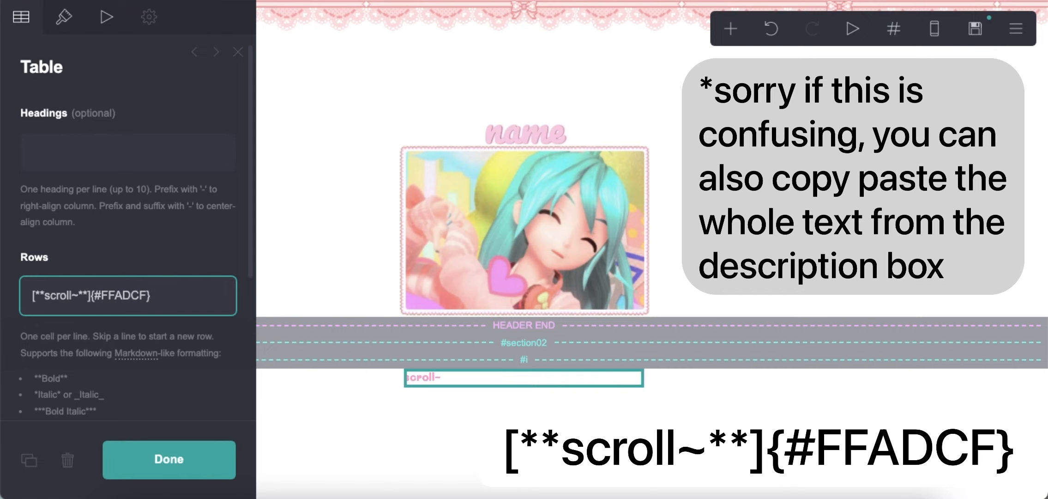
pyautogui.write('[.]{transparent}')
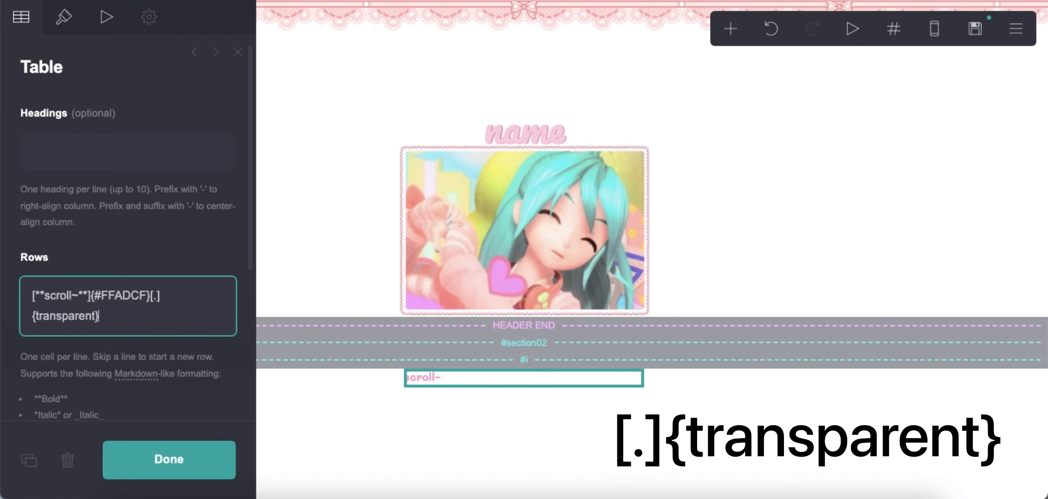
# - Append **about**[.]{transparent}**me**[.]{transparent} to the end of the table's rows content
pyautogui.scroll(-2, 161, 226)
pyautogui.write('**about**[')
pyautogui.write('.\\')
pyautogui.write(']{')
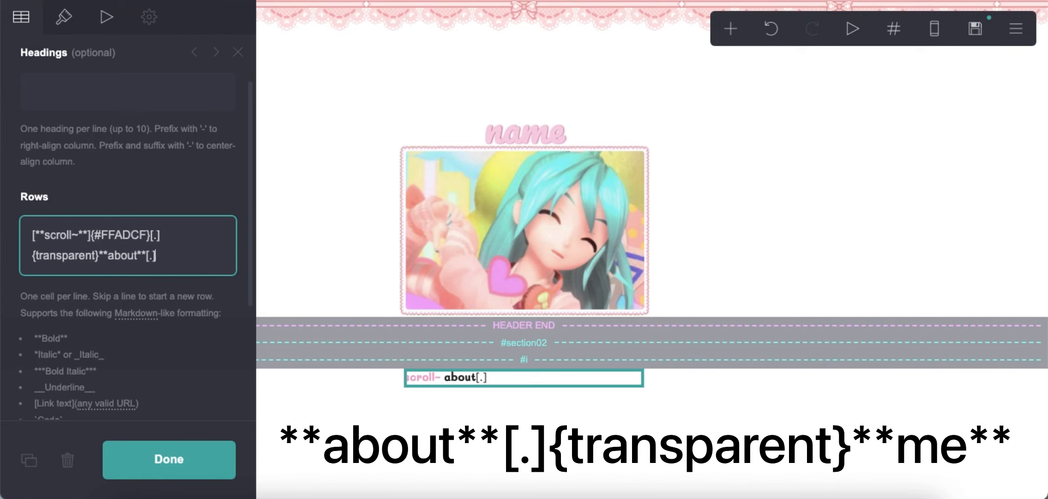
pyautogui.write('transparent')
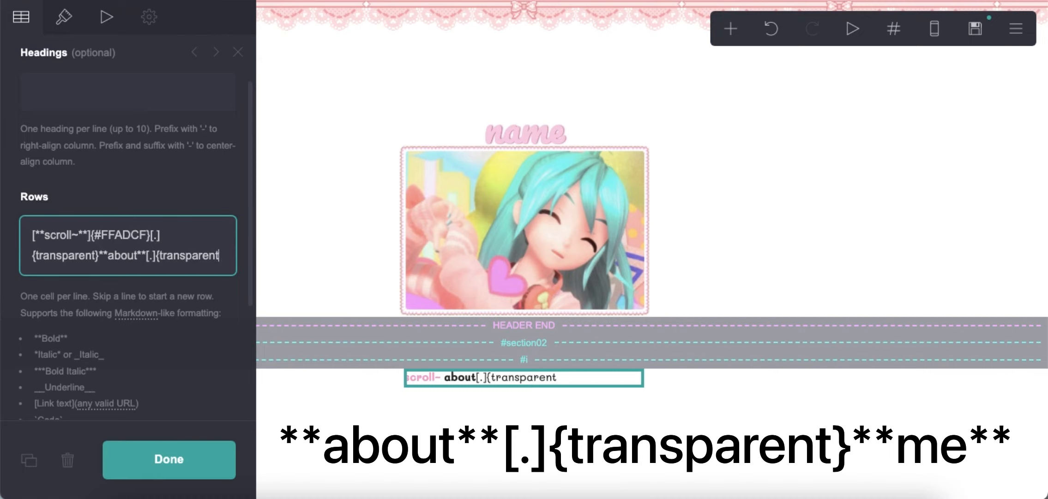
pyautogui.write('}')
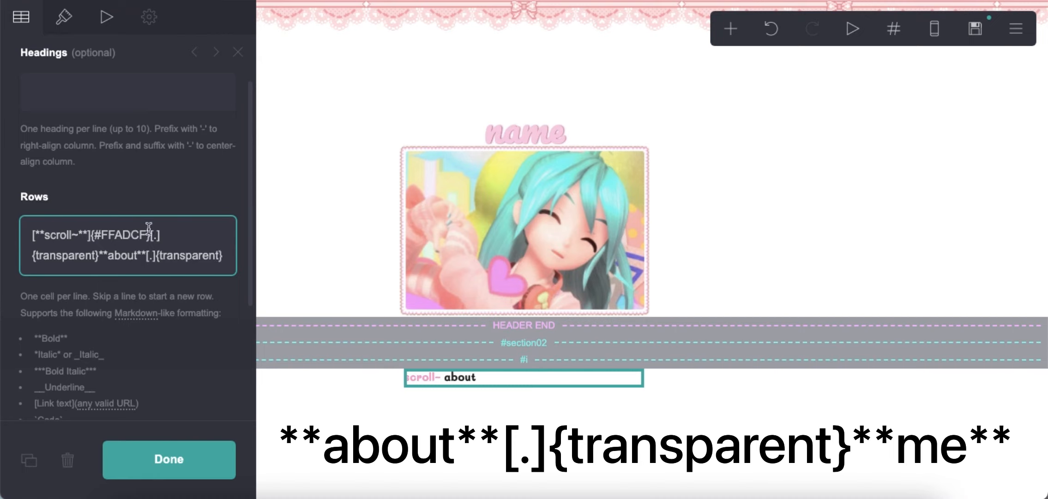
pyautogui.write('**me')
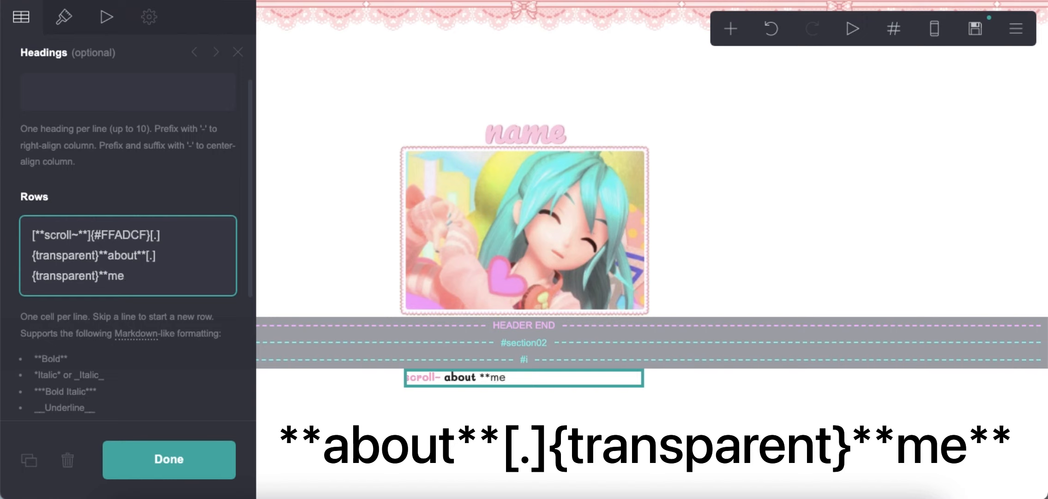
pyautogui.write('**[.]{transparen')
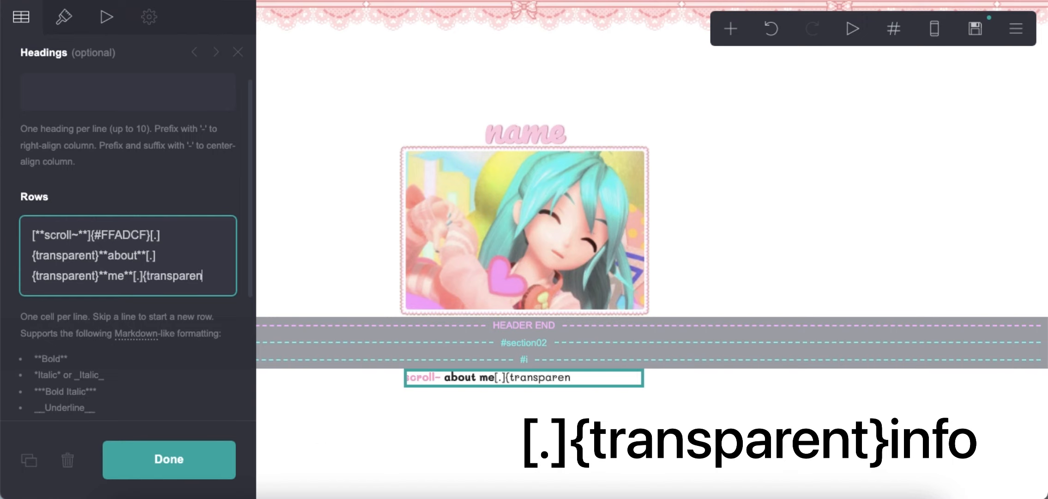
pyautogui.write('t}')
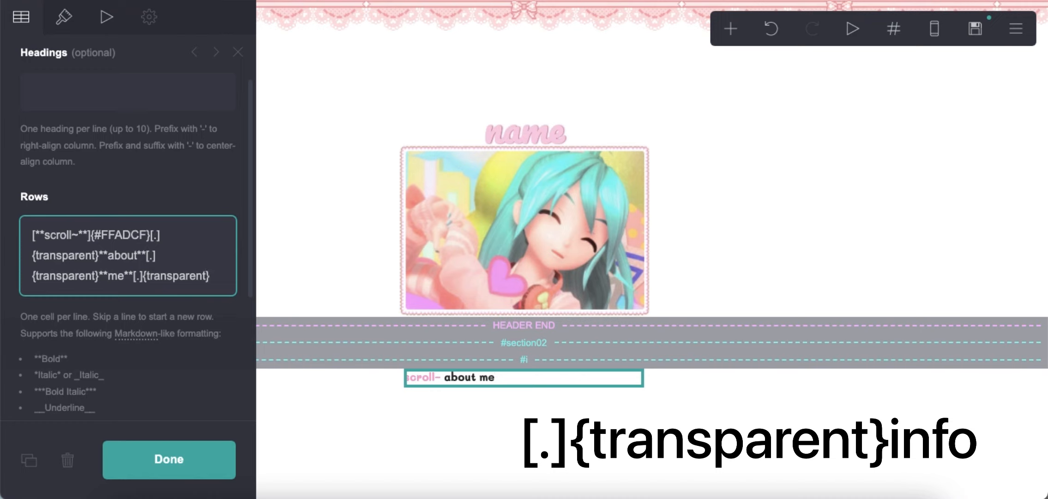
# - Append info[.]{transparent} three times in a row to the end of the table's rows content
pyautogui.write('info')
pyautogui.write('[.]')
pyautogui.write('{transpa')
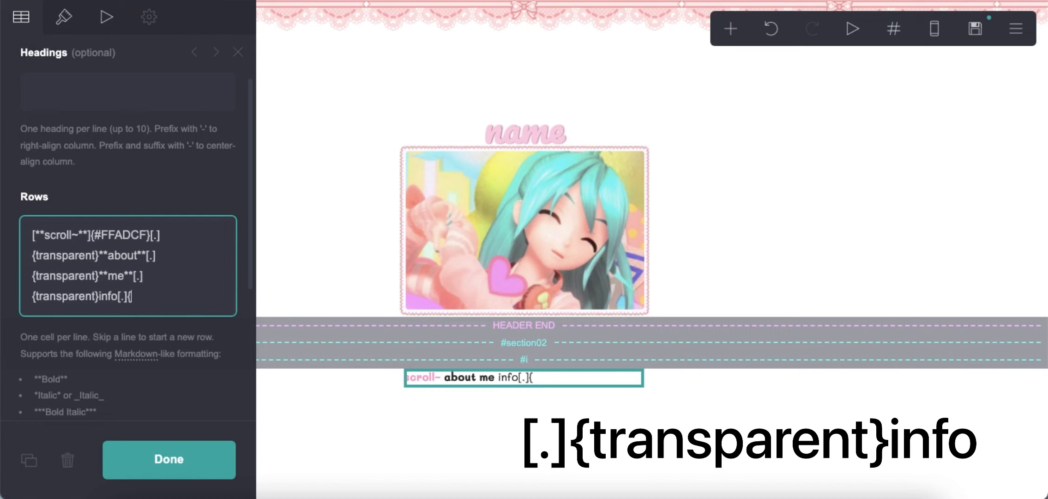
pyautogui.write('rent}')
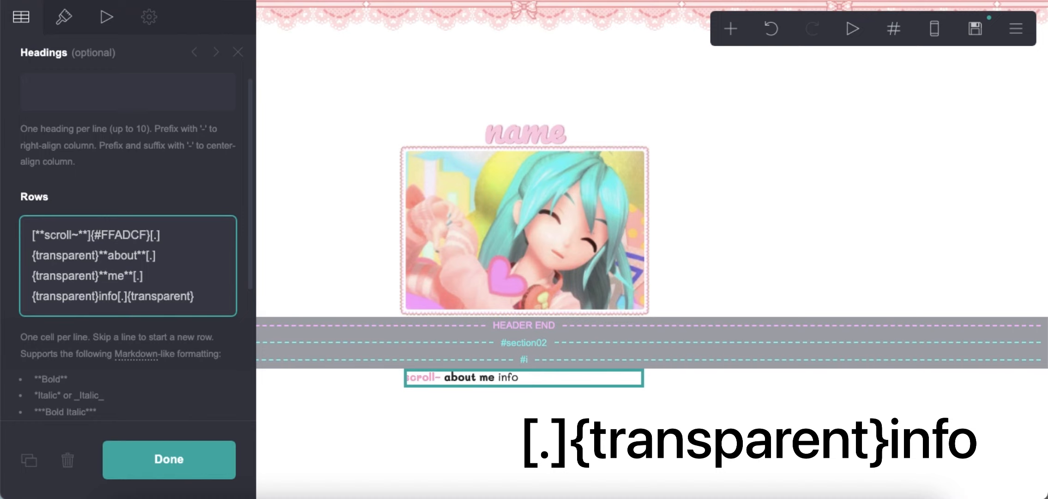
pyautogui.write('info[.]{transparent')
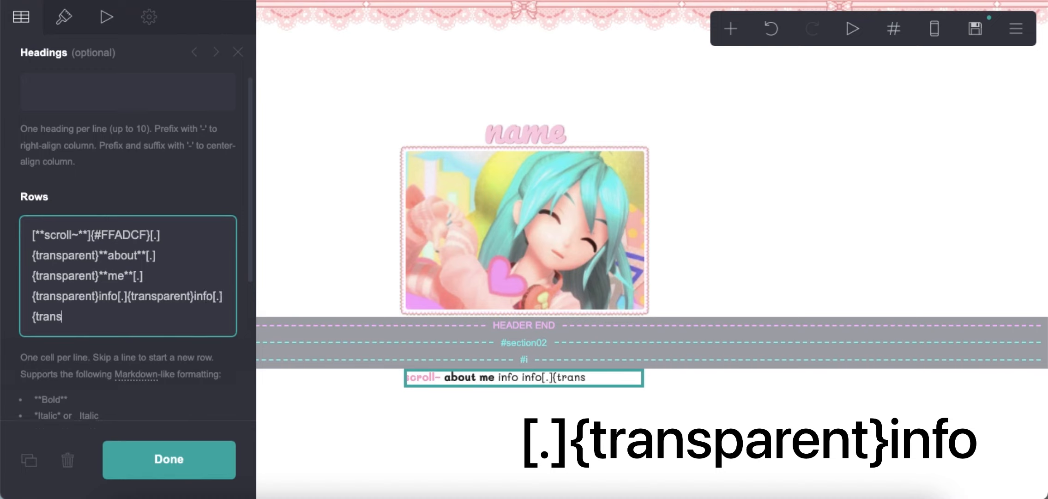
pyautogui.write('}')
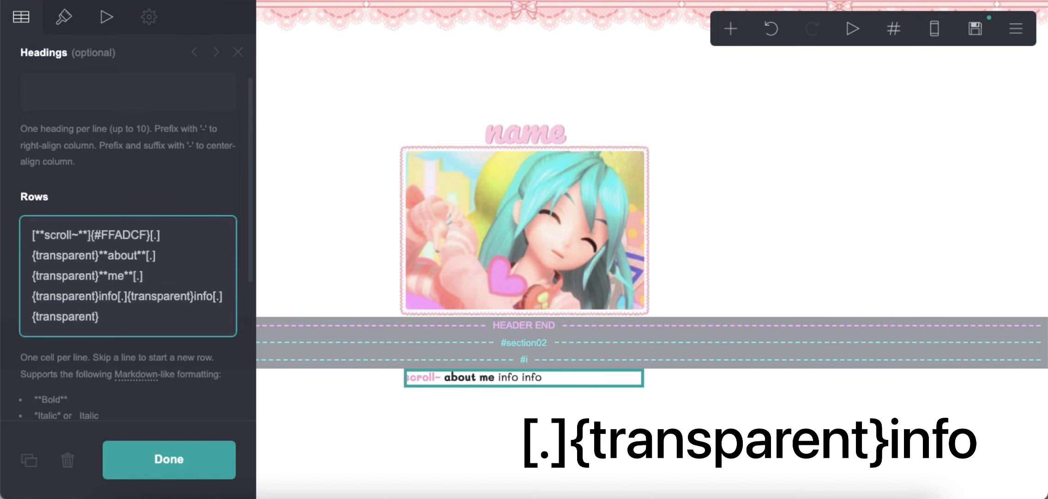
pyautogui.write('info[.')
pyautogui.write(']')
pyautogui.write('{transparen')
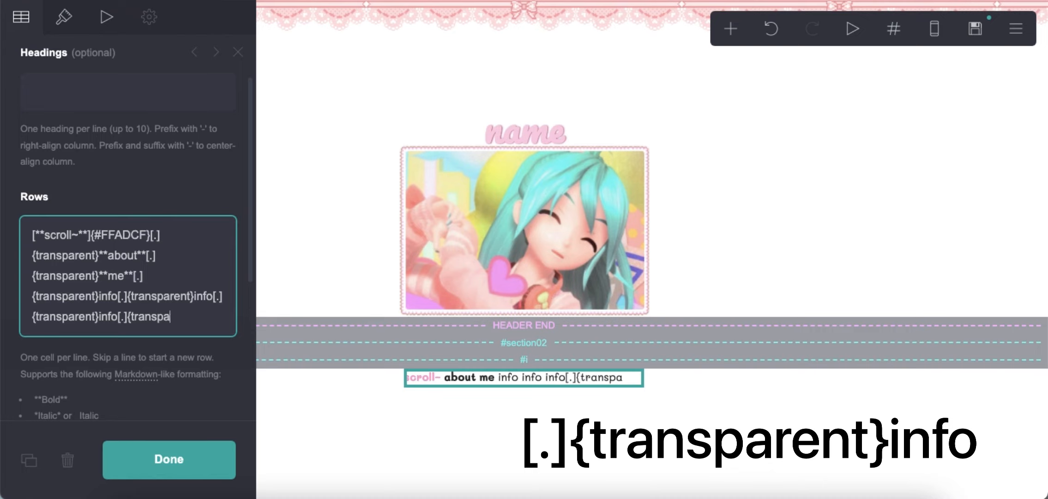
pyautogui.write('t}')
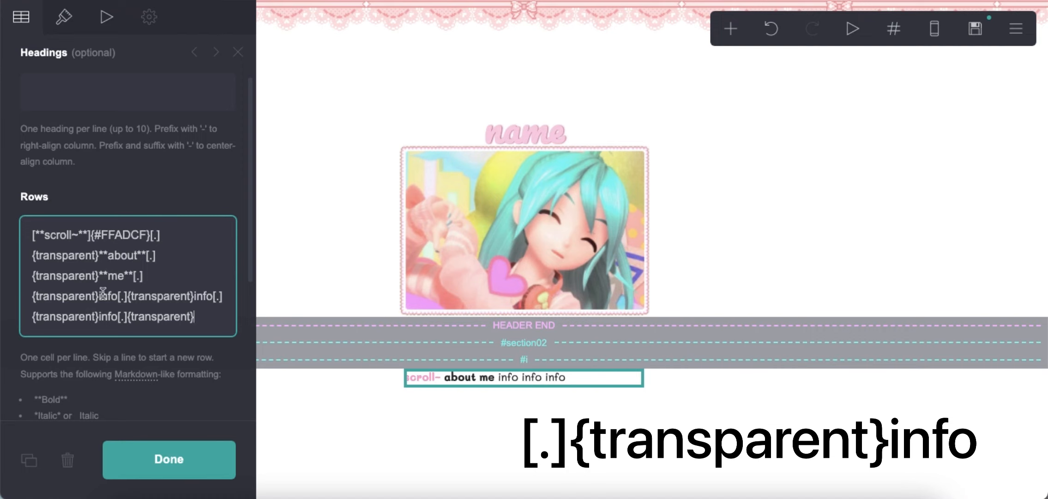
# - Extend the table cell with filler text, repeating the word info with spaces over several lines
pyautogui.write('info info')
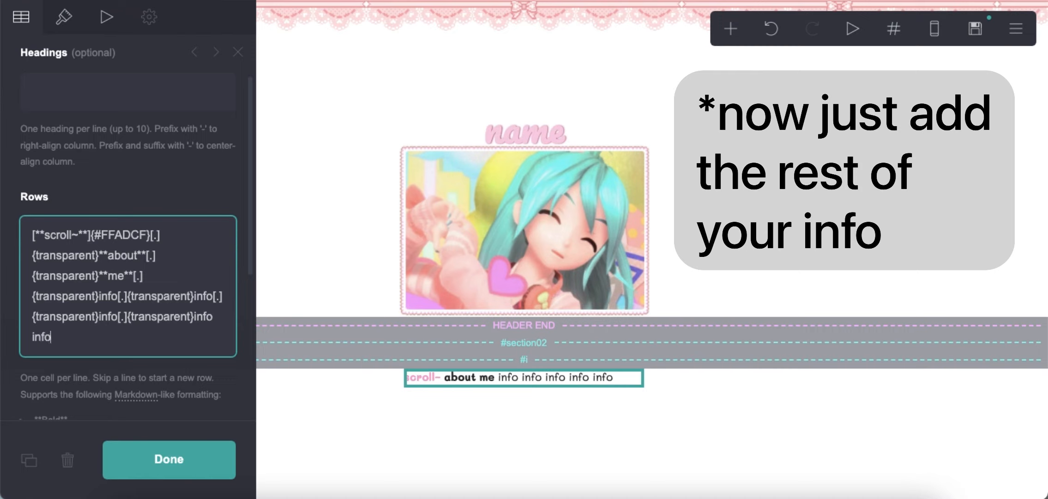
pyautogui.write(' info info info info inf')
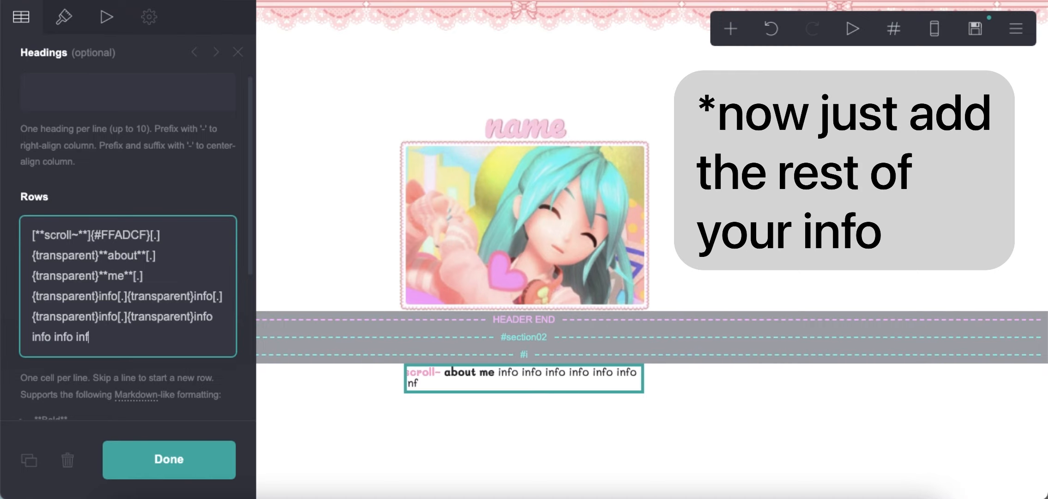
pyautogui.write('o info info info info info info info info info info info info info info info info')
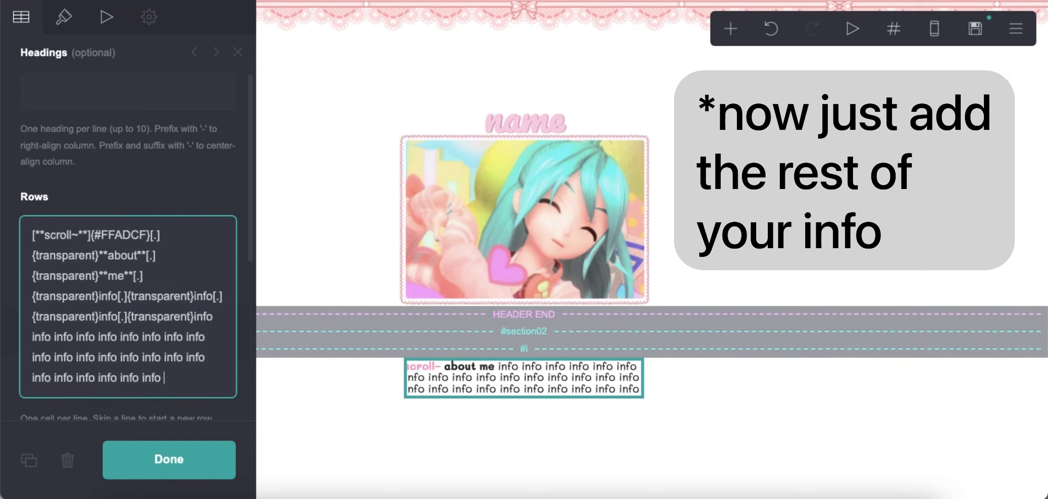
# - Duplicate the rows text from **about** to its end as a second table cell on a new line
pyautogui.scroll(-1, 215, 317)
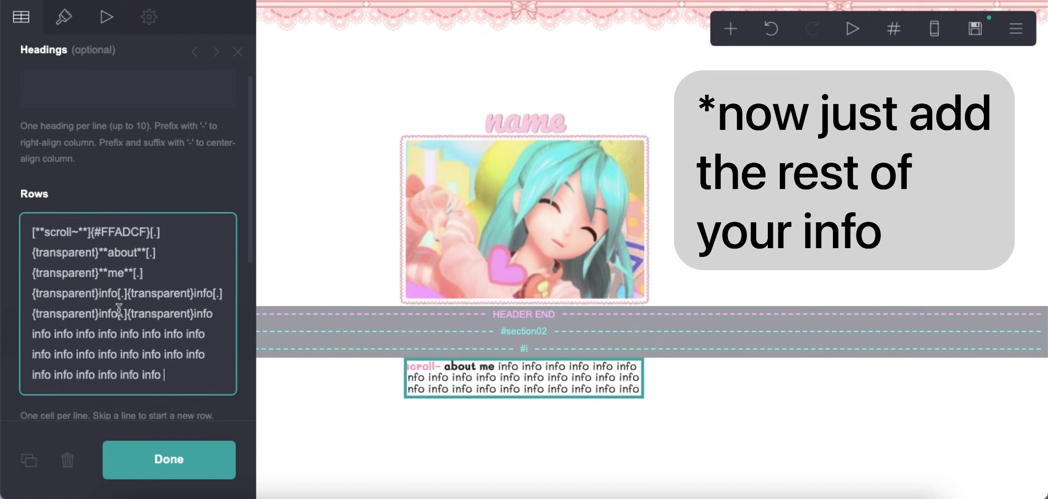
pyautogui.scroll(-1, 124, 293)
pyautogui.scroll(-1, 135, 287)
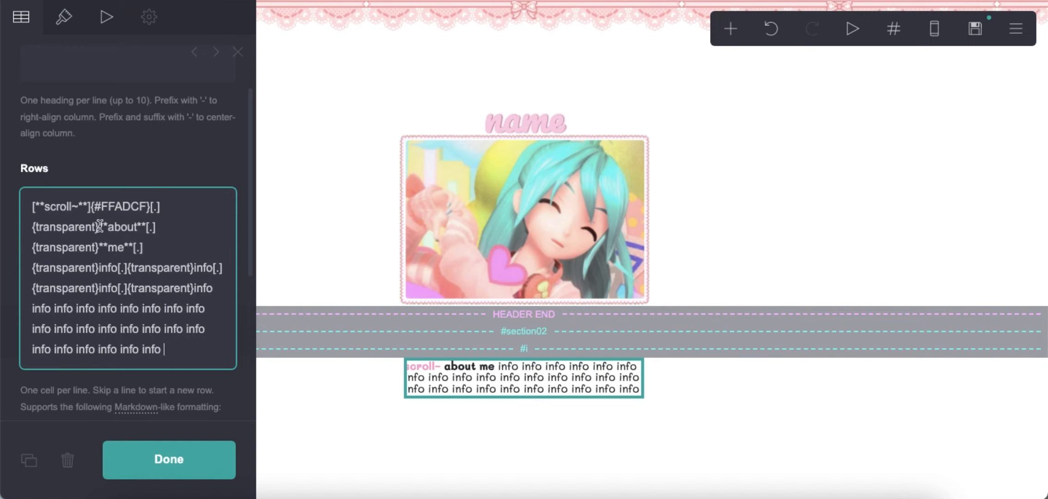
pyautogui.moveTo(99, 227); pyautogui.dragTo(165, 349)
pyautogui.rightClick(156, 276)
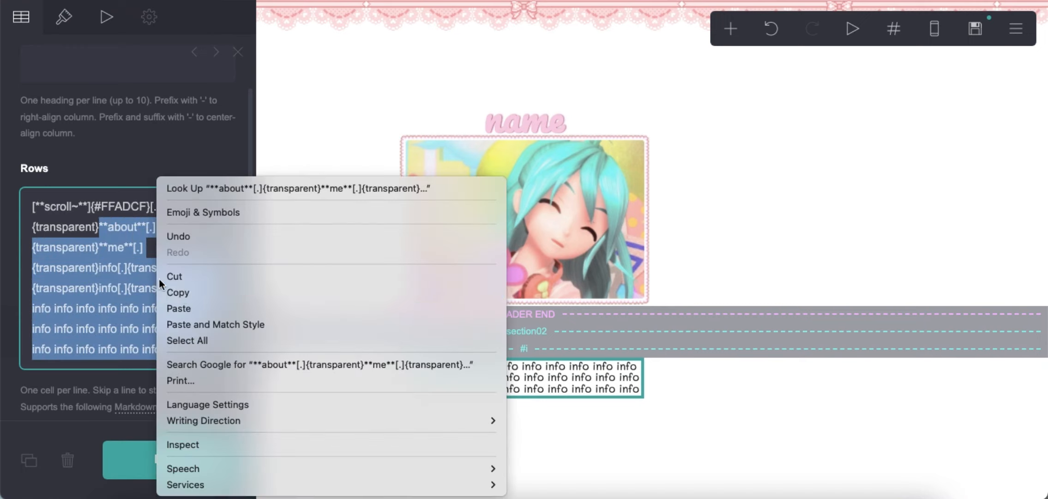
pyautogui.click(194, 291)
pyautogui.click(189, 353)
pyautogui.press('Return')
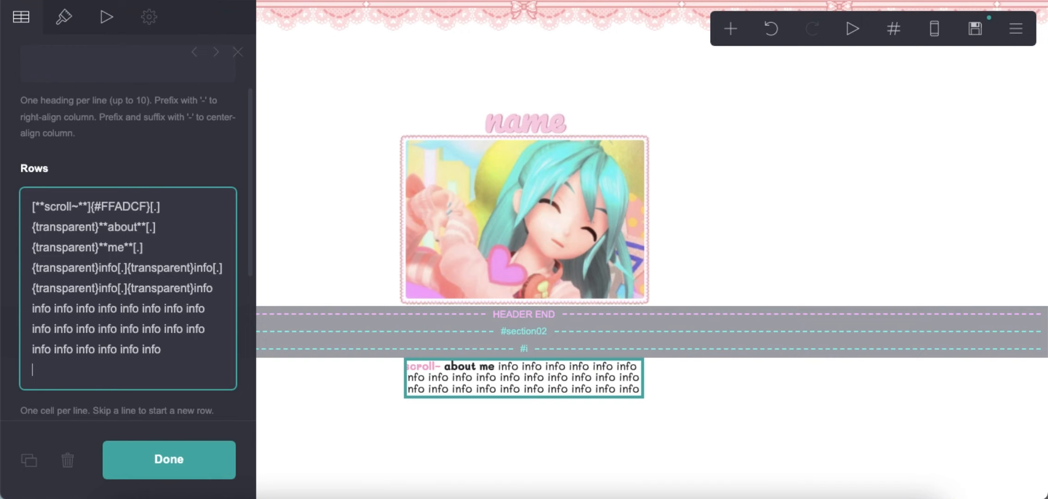
pyautogui.rightClick(147, 364)
pyautogui.click(181, 391)
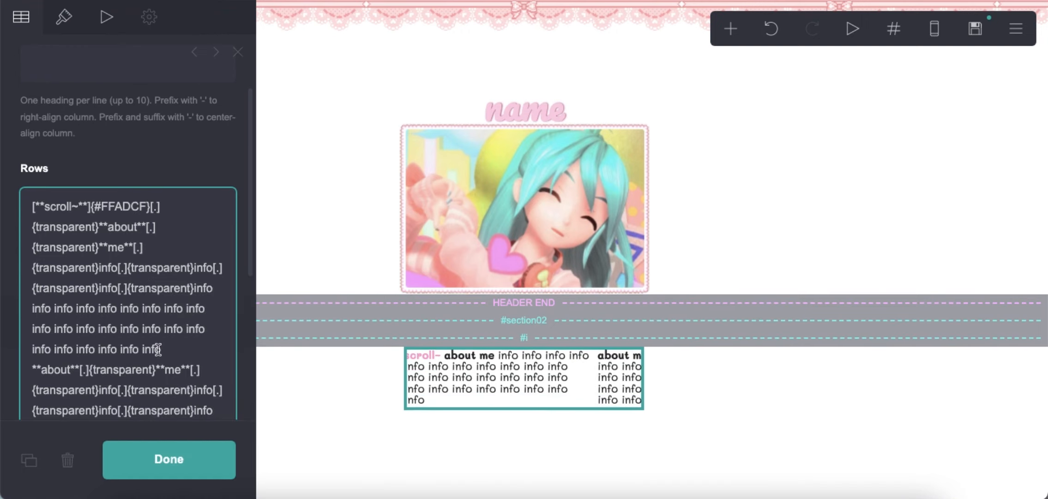
# - Shorten the first table cell's filler text by two info words
pyautogui.scroll(-2, 158, 349)
pyautogui.press('BackSpace')
pyautogui.press('BackSpace')
pyautogui.press('BackSpace')
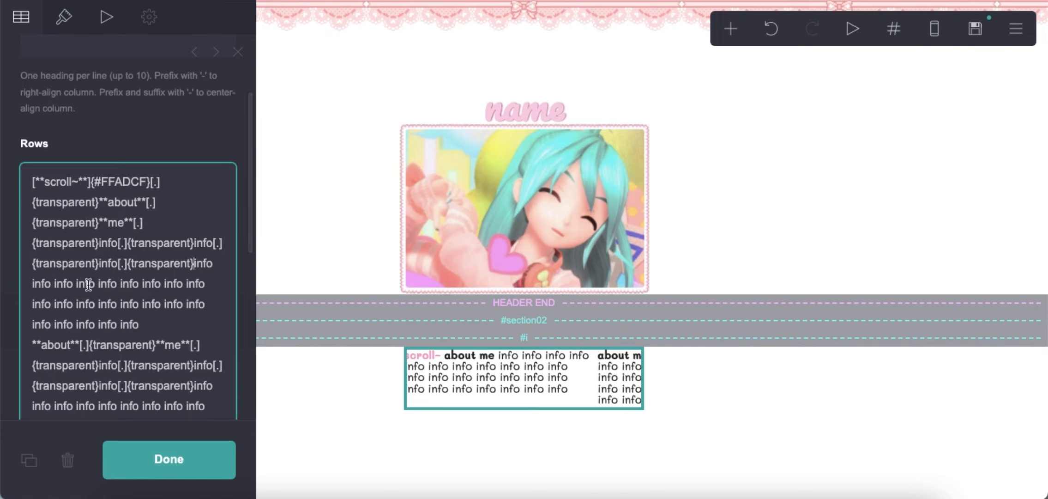
pyautogui.moveTo(194, 263); pyautogui.dragTo(246, 263)
pyautogui.press('BackSpace')
pyautogui.scroll(-1, 191, 265)
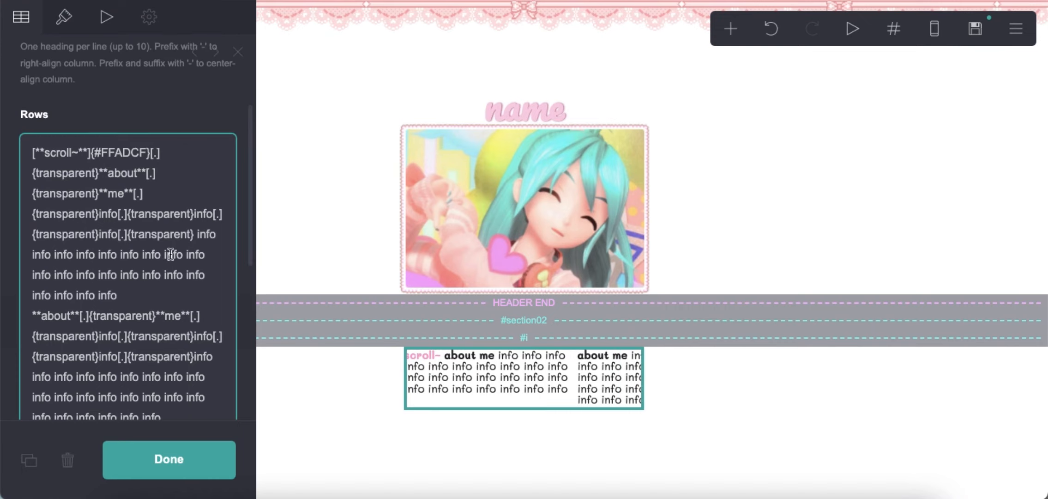
# - Remove the last four info words from the second table cell's filler text
pyautogui.scroll(-4, 132, 261)
pyautogui.moveTo(27, 198); pyautogui.dragTo(19, 215)
pyautogui.click(197, 302)
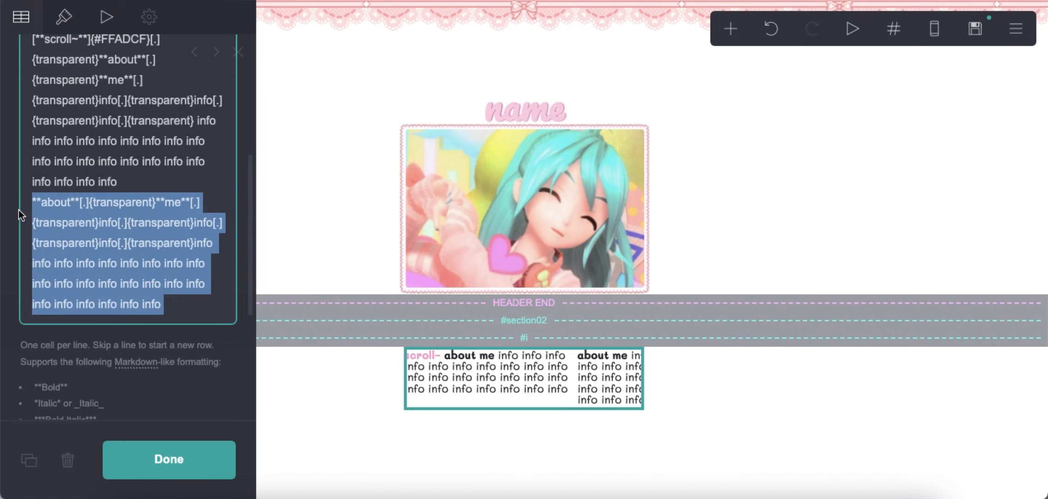
pyautogui.click(170, 308)
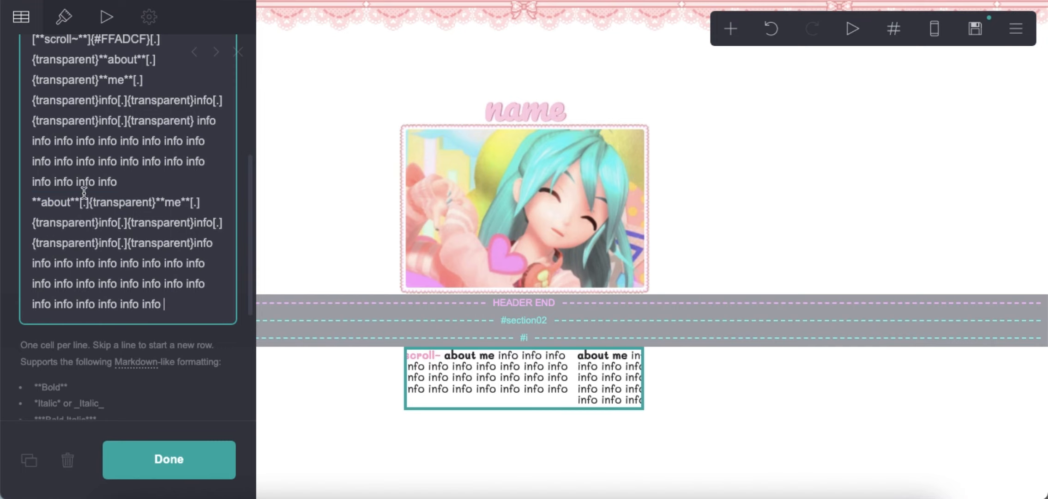
pyautogui.press('BackSpace')
pyautogui.press('BackSpace')
pyautogui.press('BackSpace')
pyautogui.press('BackSpace')
pyautogui.press('BackSpace')
pyautogui.press('BackSpace')
pyautogui.press('BackSpace')
pyautogui.press('BackSpace')
pyautogui.press('BackSpace')
pyautogui.press('BackSpace')
pyautogui.press('BackSpace')
pyautogui.press('BackSpace')
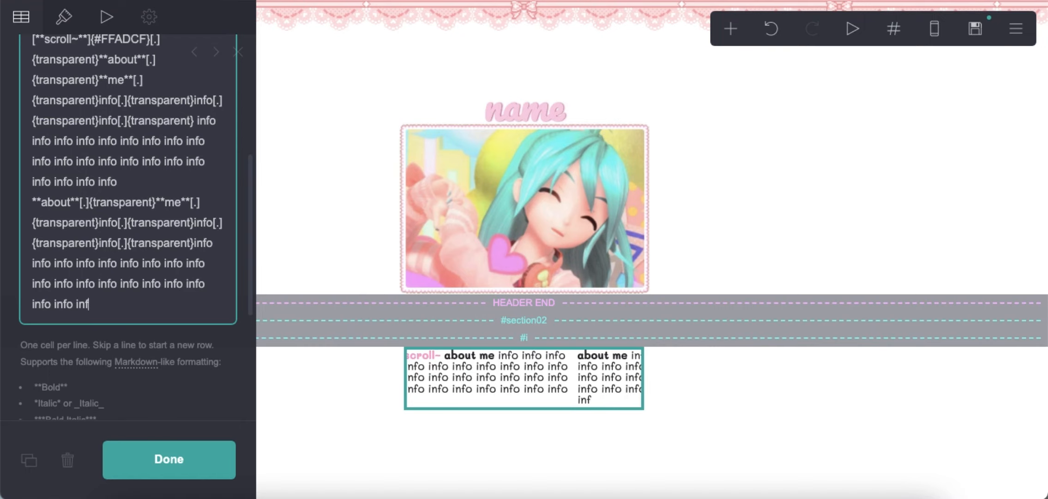
pyautogui.press('BackSpace')
# - Change the second cell's bold heading words from about and me to to and know
pyautogui.doubleClick(50, 202)
pyautogui.write('to')
pyautogui.doubleClick(153, 202)
pyautogui.write('know')
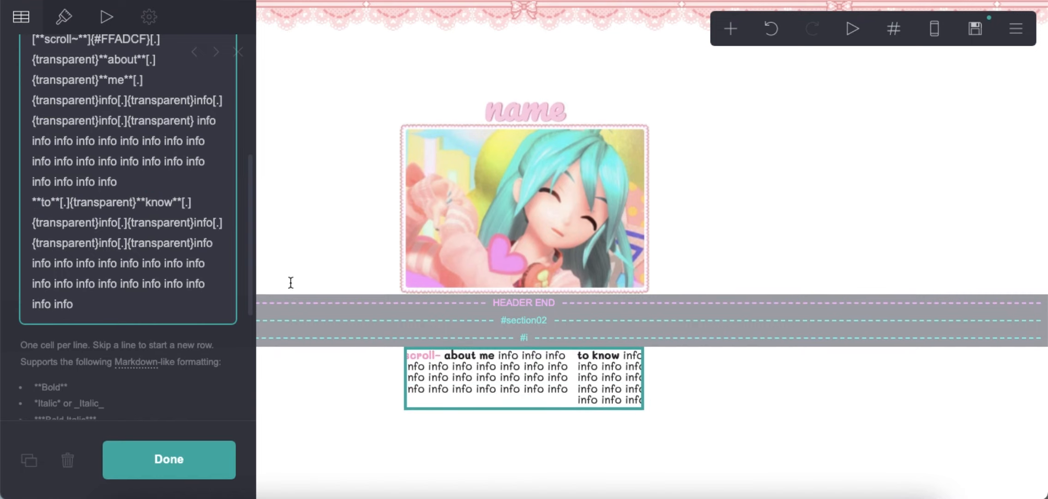
# - Reopen the table and rework the end of the "to know" cell's filler, finishing its last line with seven info words
pyautogui.click(775, 396)
pyautogui.click(564, 377)
pyautogui.scroll(-5, 212, 277)
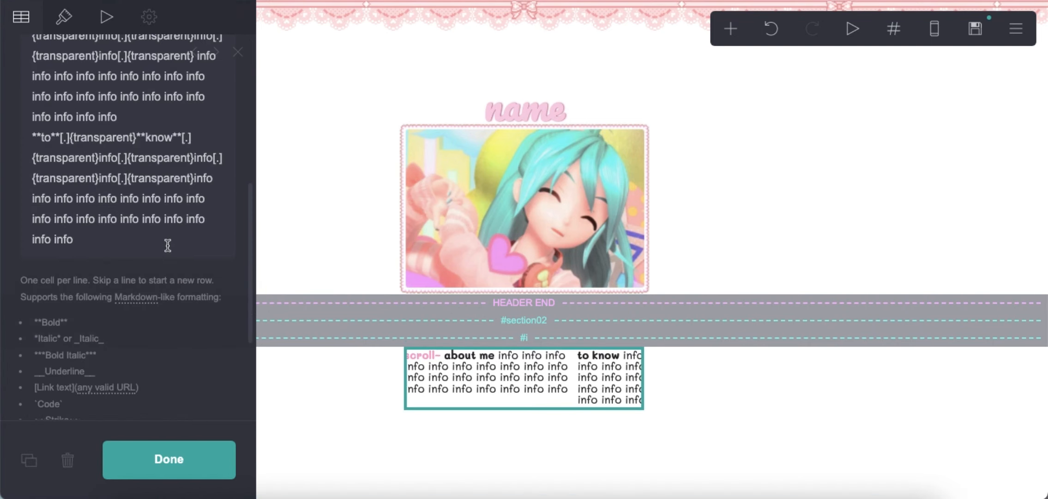
pyautogui.click(135, 237)
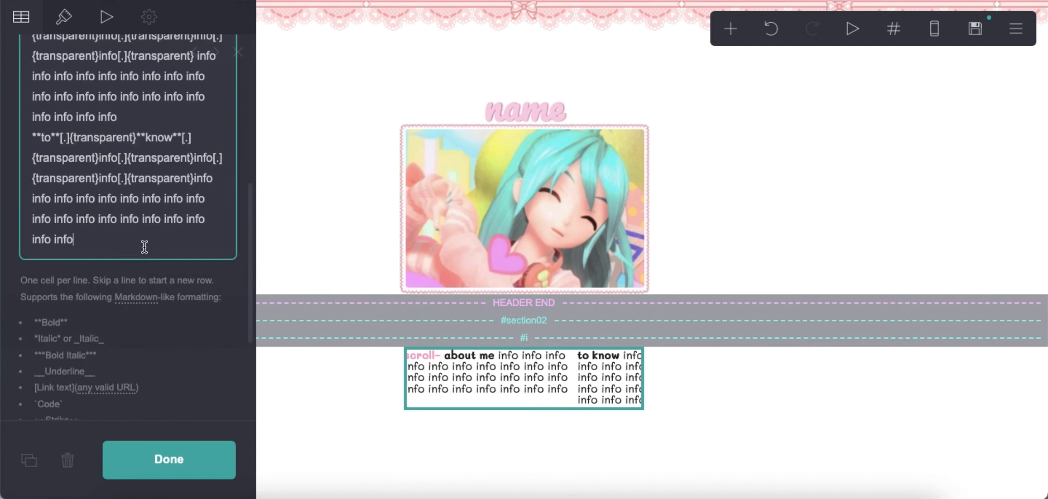
pyautogui.moveTo(121, 218); pyautogui.dragTo(148, 250)
pyautogui.press('BackSpace')
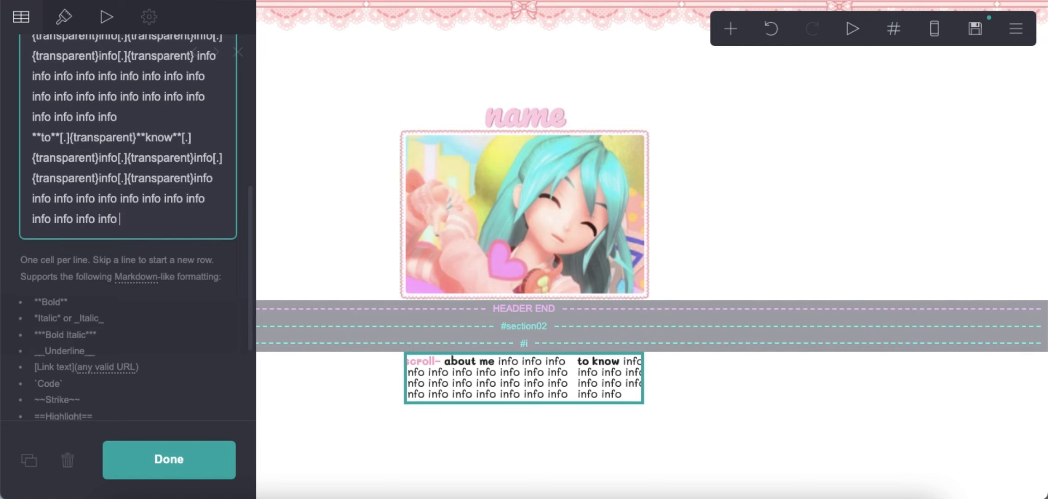
pyautogui.write('info info info info info')
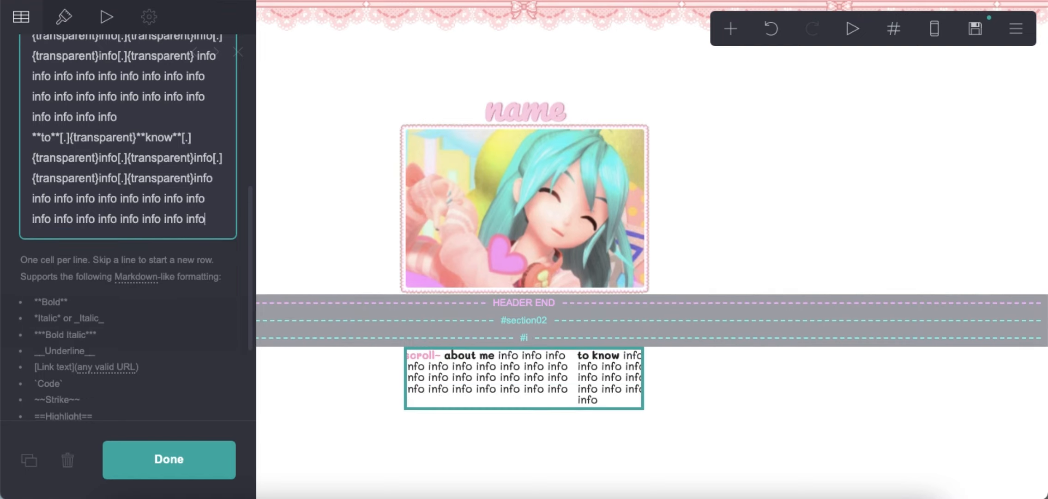
# - Duplicate the whole "to know" cell text as a third table cell on a new line below it
pyautogui.scroll(3, 127, 255)
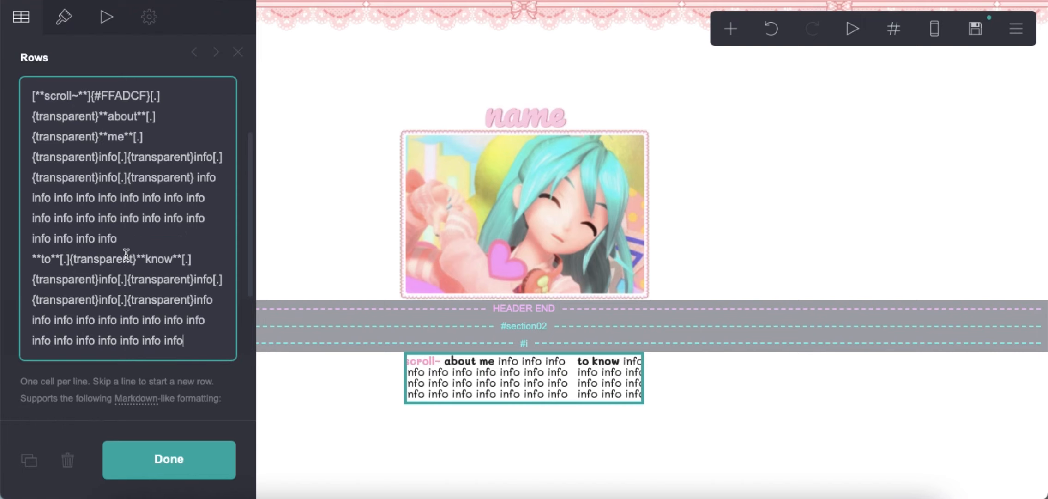
pyautogui.moveTo(33, 257); pyautogui.dragTo(220, 342)
pyautogui.rightClick(146, 276)
pyautogui.click(185, 292)
pyautogui.click(192, 340)
pyautogui.press('Return')
pyautogui.scroll(-1, 138, 344)
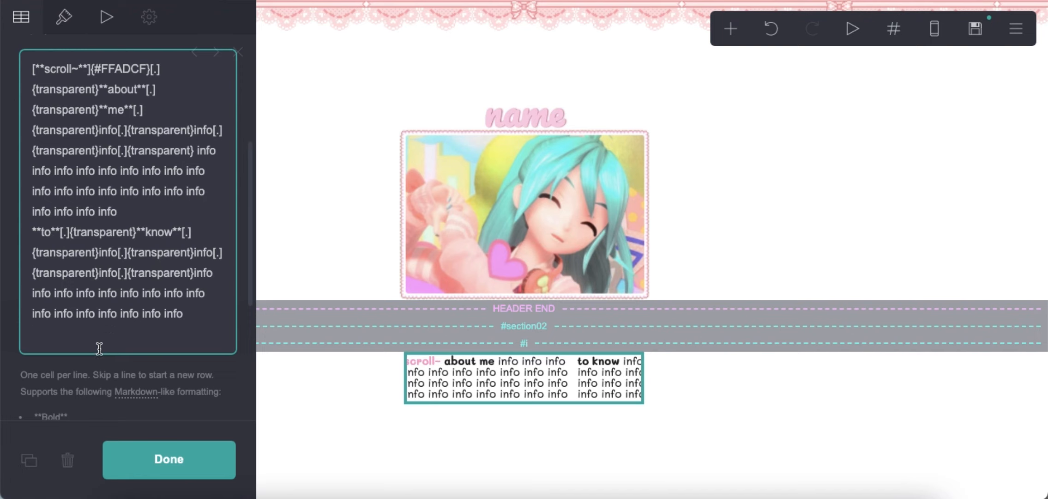
pyautogui.rightClick(99, 346)
pyautogui.click(121, 386)
pyautogui.scroll(-1, 125, 304)
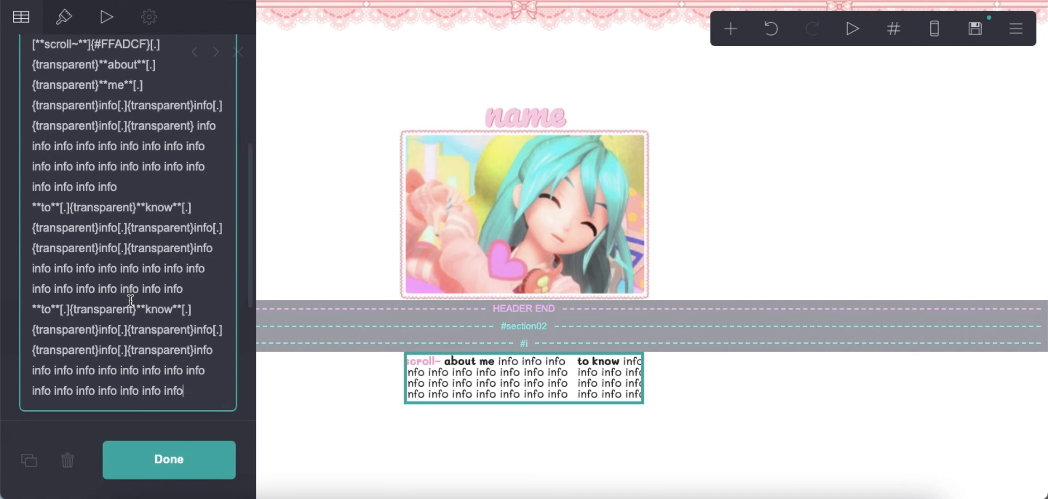
# - Change the third cell's bold heading words to go and away
pyautogui.moveTo(42, 308); pyautogui.dragTo(52, 308)
pyautogui.write('go')
pyautogui.doubleClick(162, 309)
pyautogui.write('away')
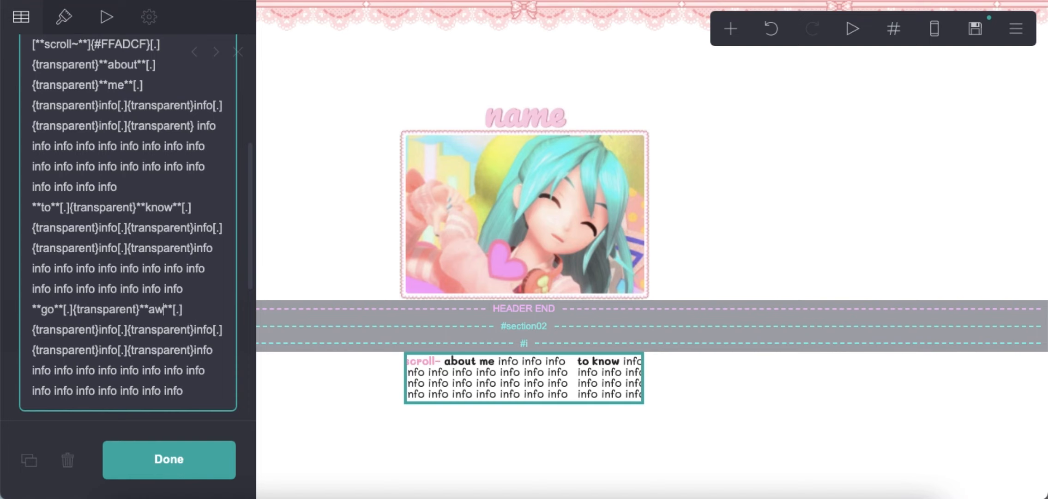
# - Add a copy of the "to know" cell text as a fourth table cell on a new line below the "go away" cell
pyautogui.click(204, 391)
pyautogui.press('Return')
pyautogui.scroll(-3, 125, 231)
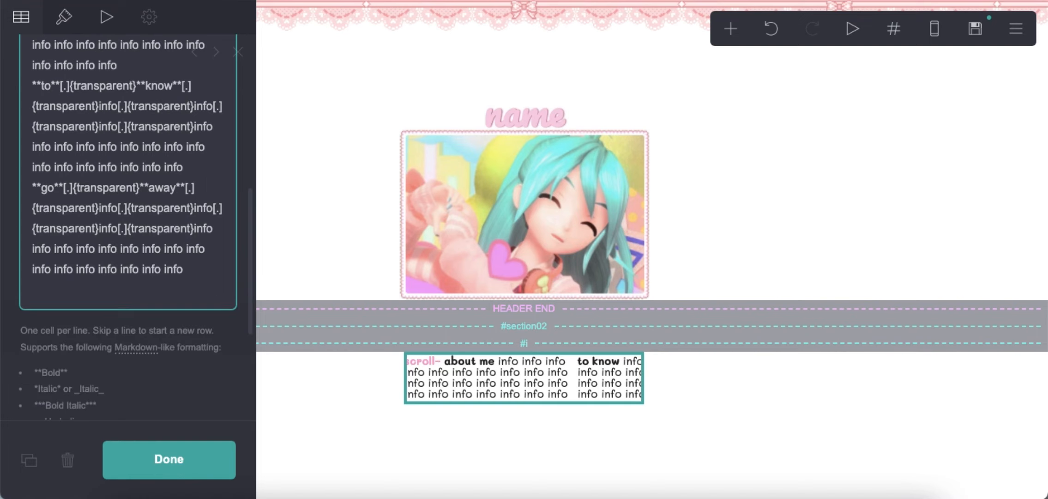
pyautogui.rightClick(111, 299)
pyautogui.click(139, 386)
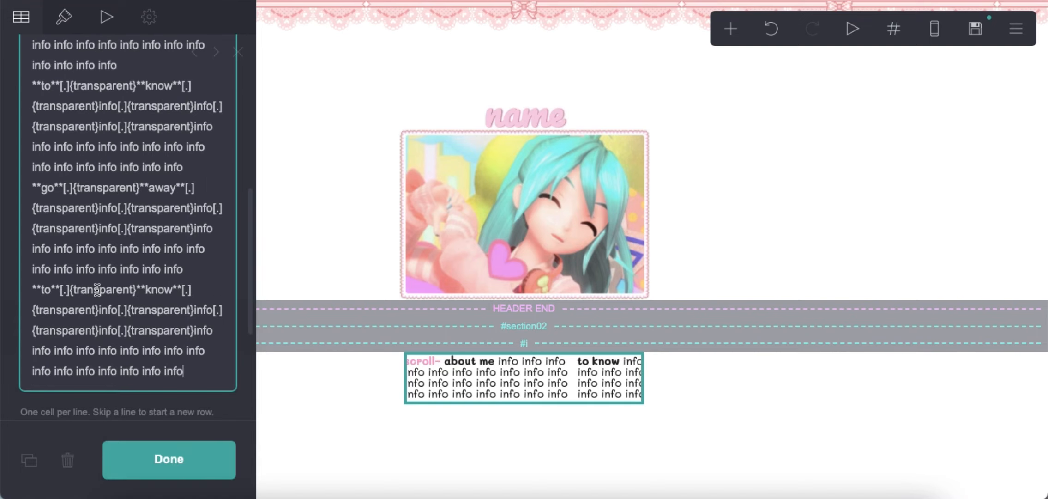
# - Change both bold heading words of the fourth table cell to love and finish editing the table
pyautogui.doubleClick(45, 289)
pyautogui.write('love')
pyautogui.doubleClick(171, 289)
pyautogui.write('love')
pyautogui.click(801, 410)
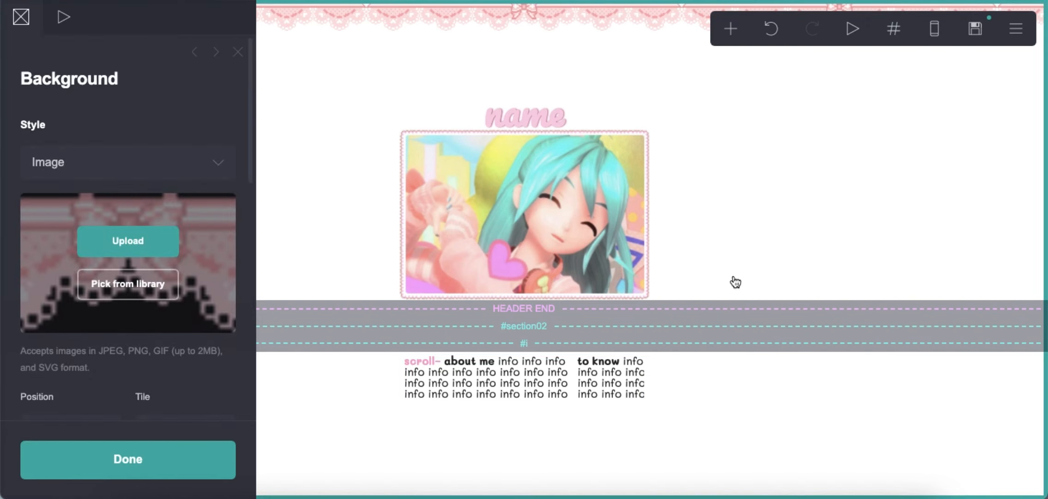
# - Open the site's publishing settings and enter a single period as both the title and the description
pyautogui.click(977, 36)
pyautogui.click(208, 166)
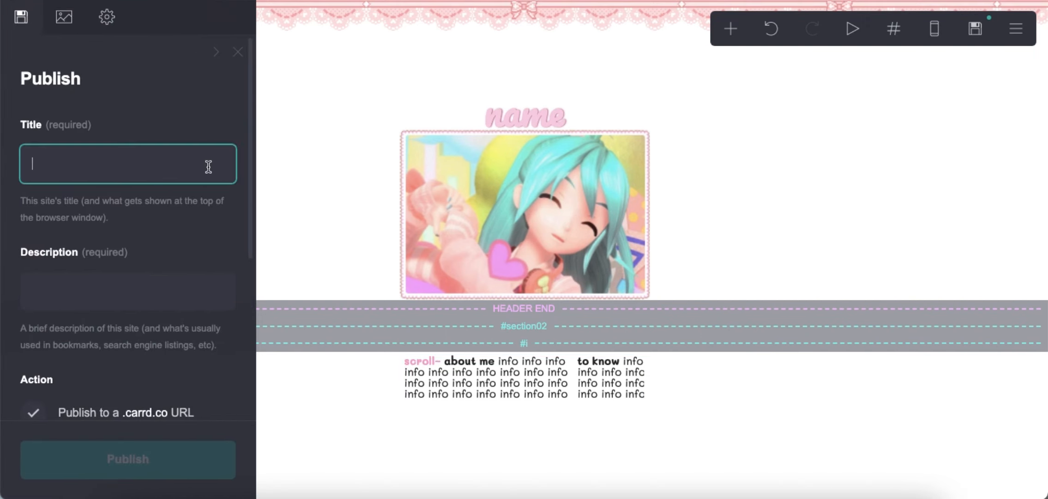
pyautogui.write('.')
pyautogui.click(138, 296)
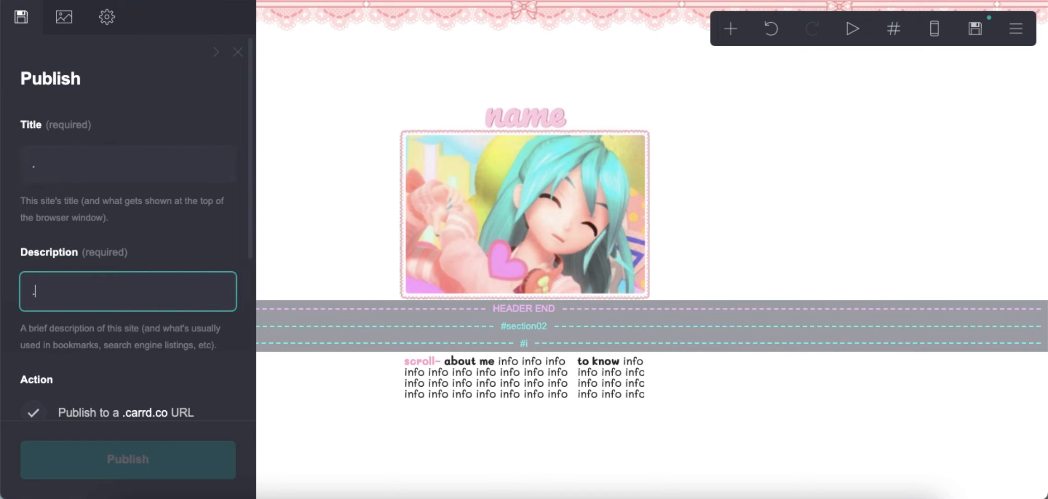
# - Publish the site to the .carrd.co URL testsdm and try the table's sideways scrolling on the live page
pyautogui.scroll(-5, 129, 314)
pyautogui.click(122, 311)
pyautogui.write('testsdm')
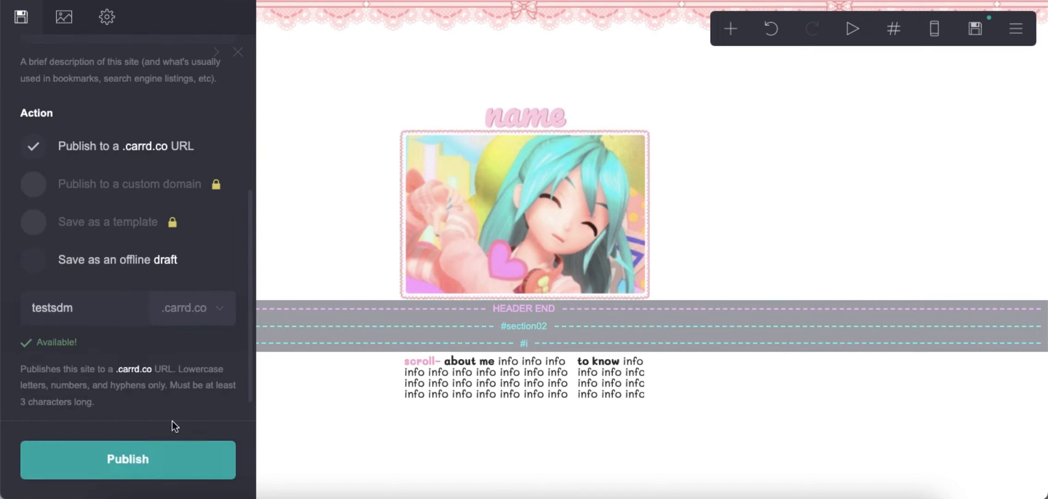
pyautogui.click(222, 446)
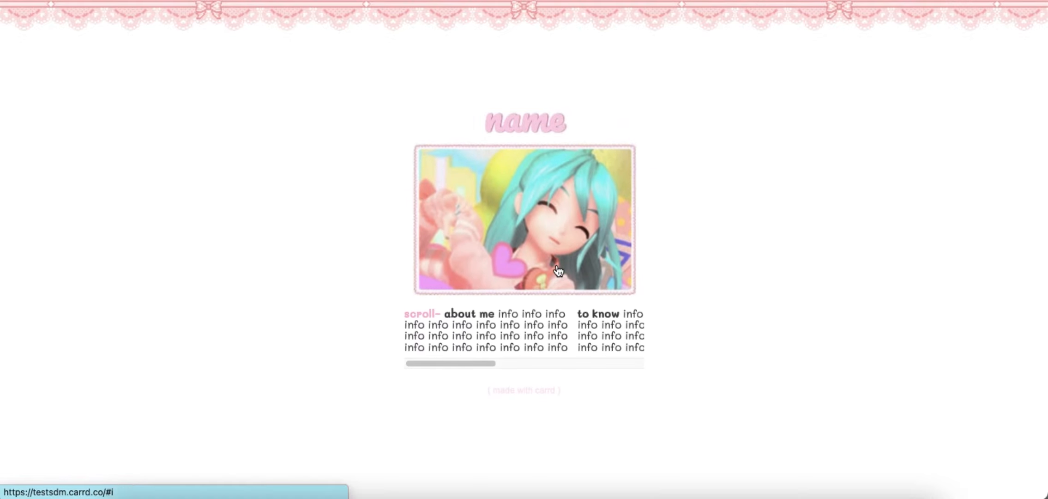
pyautogui.moveTo(441, 364); pyautogui.dragTo(377, 363)
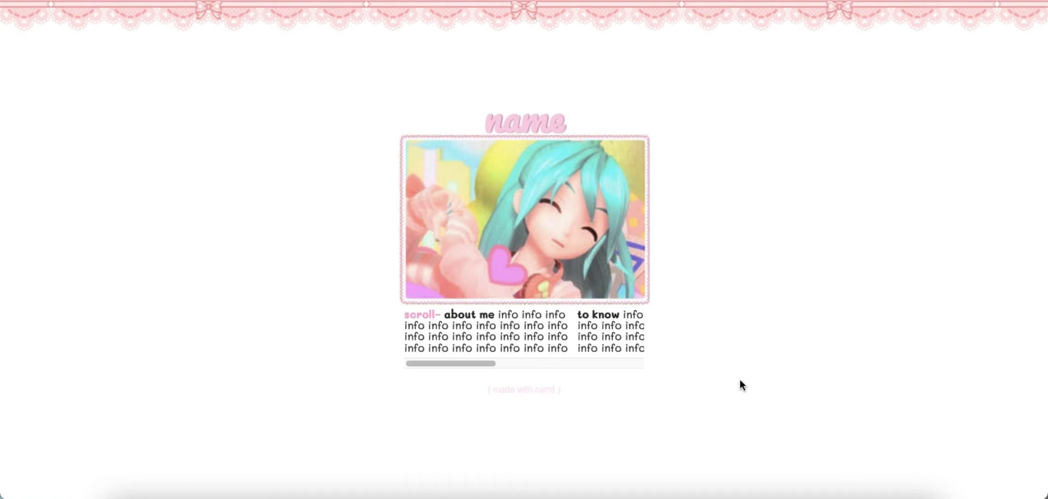